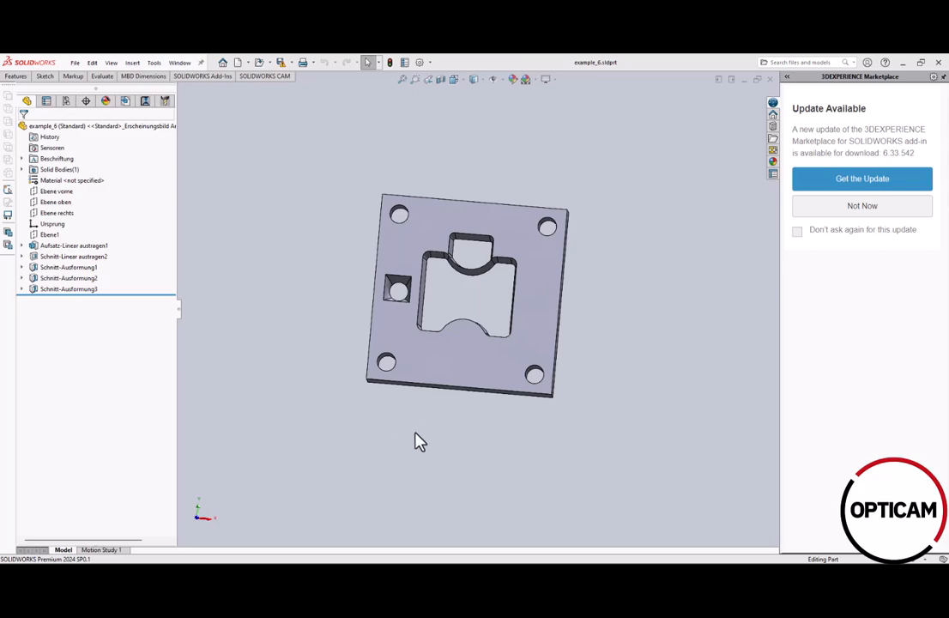
Switch to the Chrome browser, open camtek.de and set the site language to English
{"action": "mouse_move", "coordinate": [214, 573]}
{"action": "left_click", "coordinate": [170, 573]}
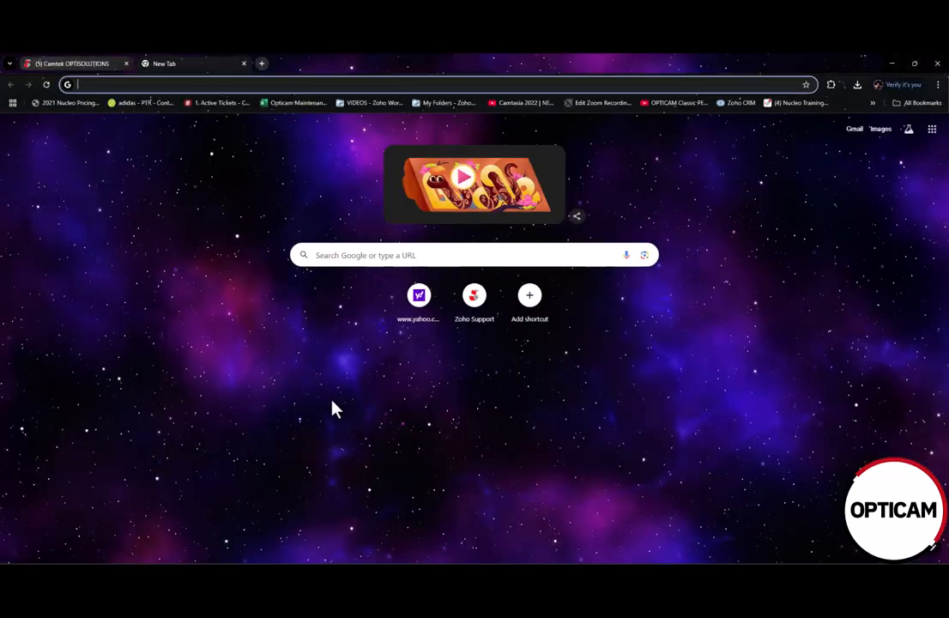
{"action": "type", "text": "camtek.de"}
{"action": "key", "text": "Return"}
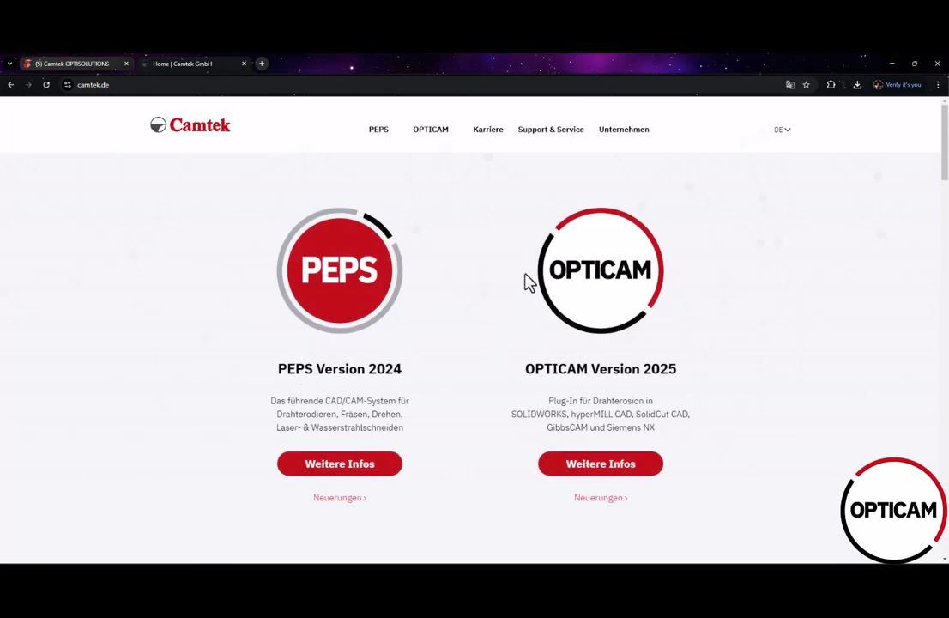
{"action": "mouse_move", "coordinate": [781, 132]}
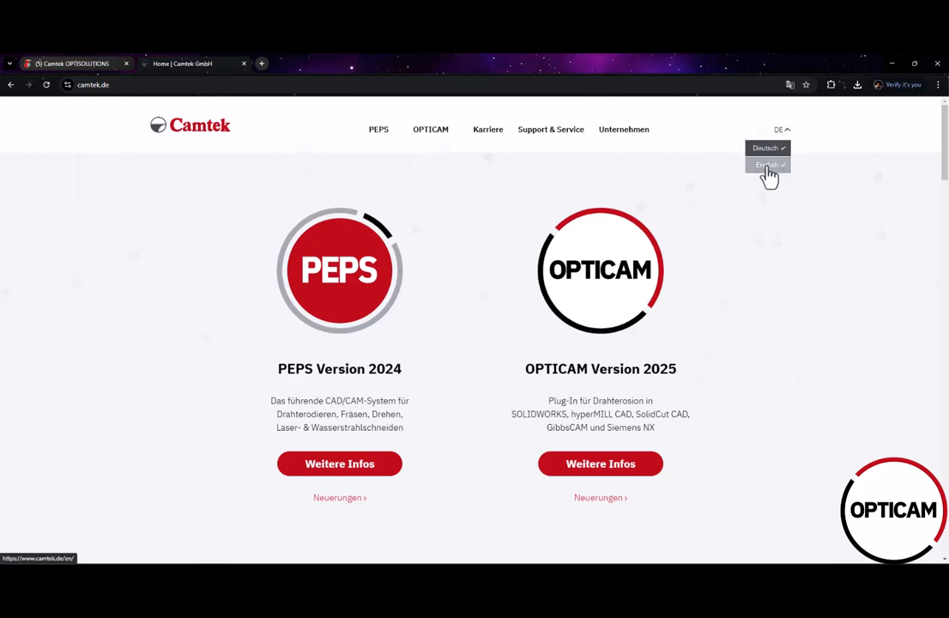
{"action": "left_click", "coordinate": [768, 168]}
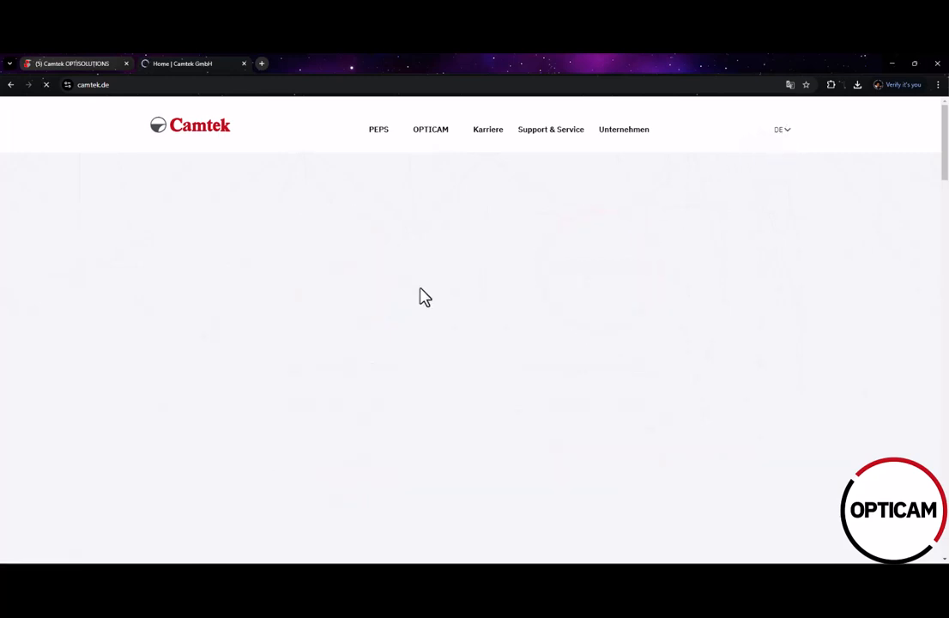
On the Support & Service page, list the downloads for the product OPTICAM, Version 2025
{"action": "left_click", "coordinate": [529, 134]}
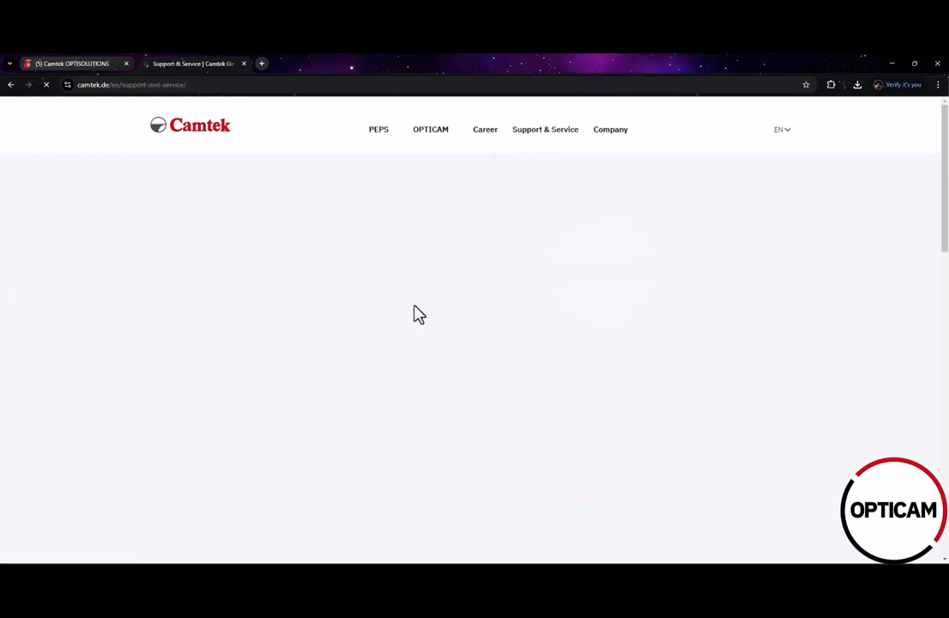
{"action": "scroll", "coordinate": [408, 329], "scroll_direction": "down", "scroll_amount": 7}
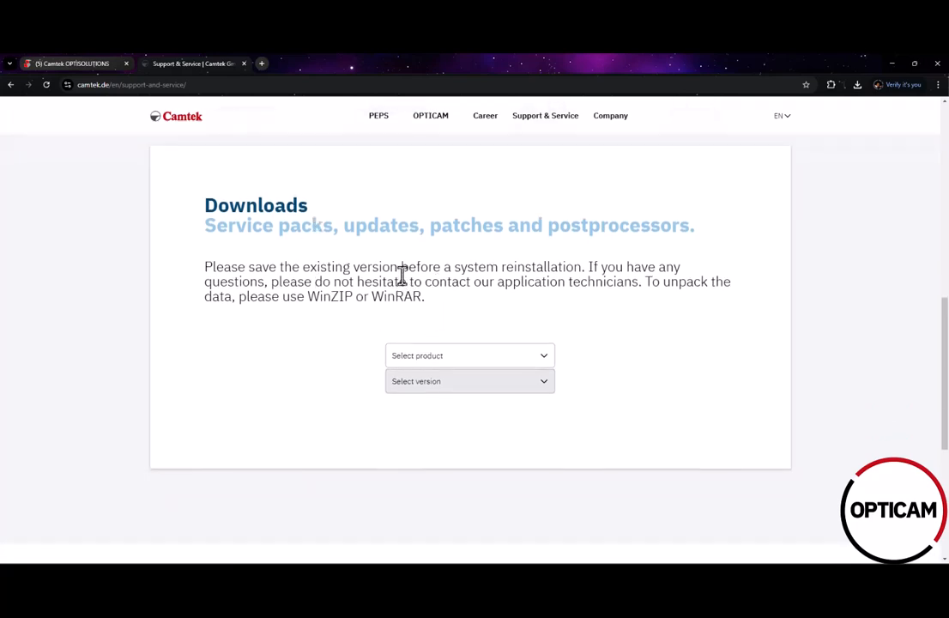
{"action": "left_click", "coordinate": [541, 357]}
{"action": "left_click", "coordinate": [427, 412]}
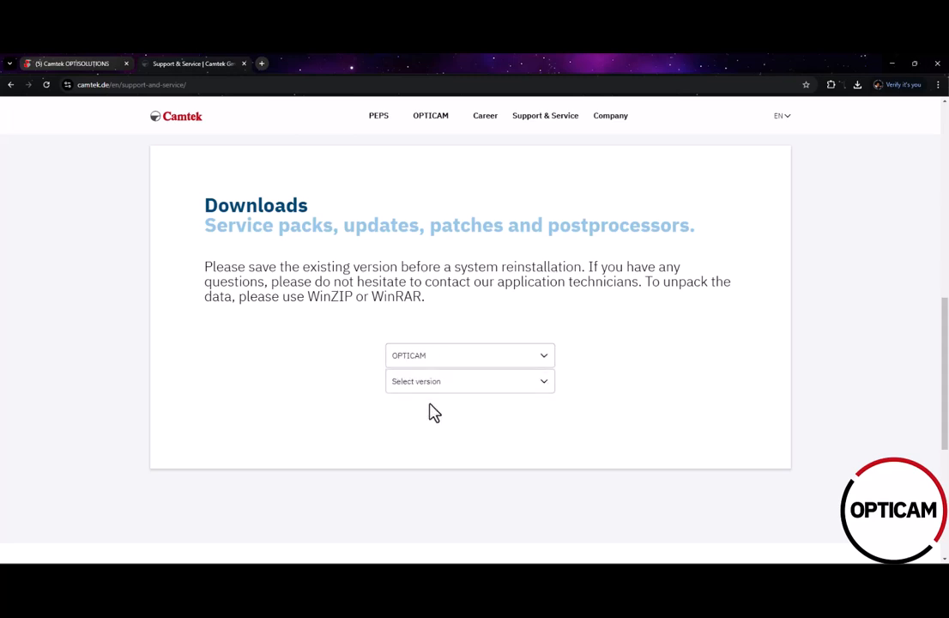
{"action": "left_click", "coordinate": [544, 382]}
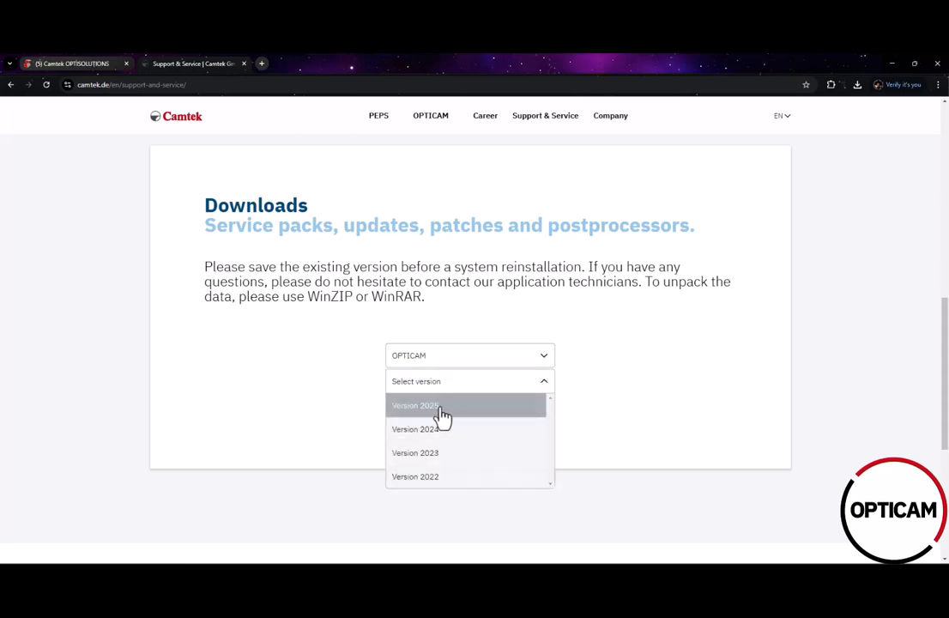
{"action": "left_click", "coordinate": [442, 408]}
{"action": "scroll", "coordinate": [371, 395], "scroll_direction": "down", "scroll_amount": 3}
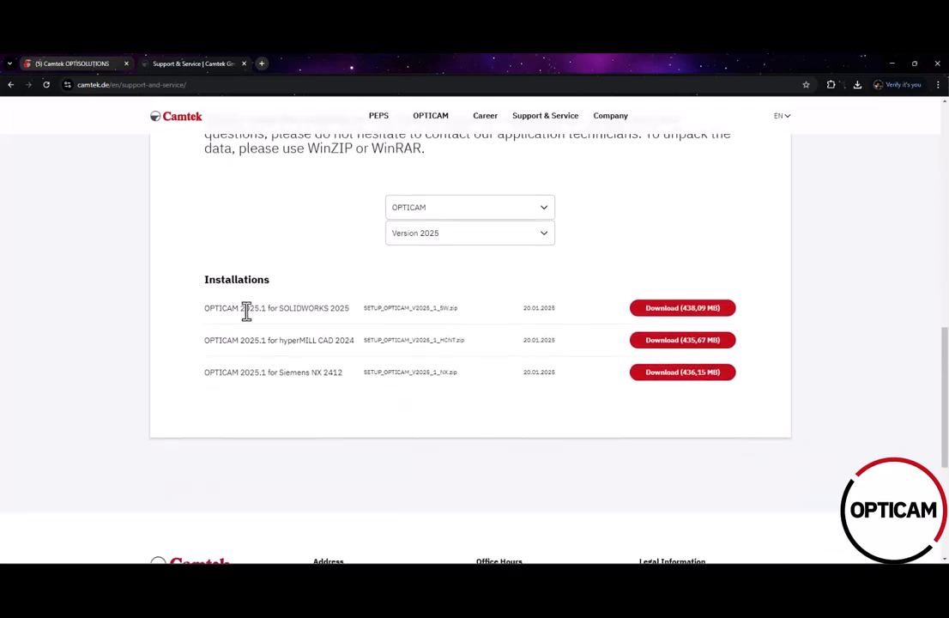
Start the download of OPTICAM 2025.1 for SOLIDWORKS 2025 and cancel it from the recent download history
{"action": "left_click", "coordinate": [657, 318]}
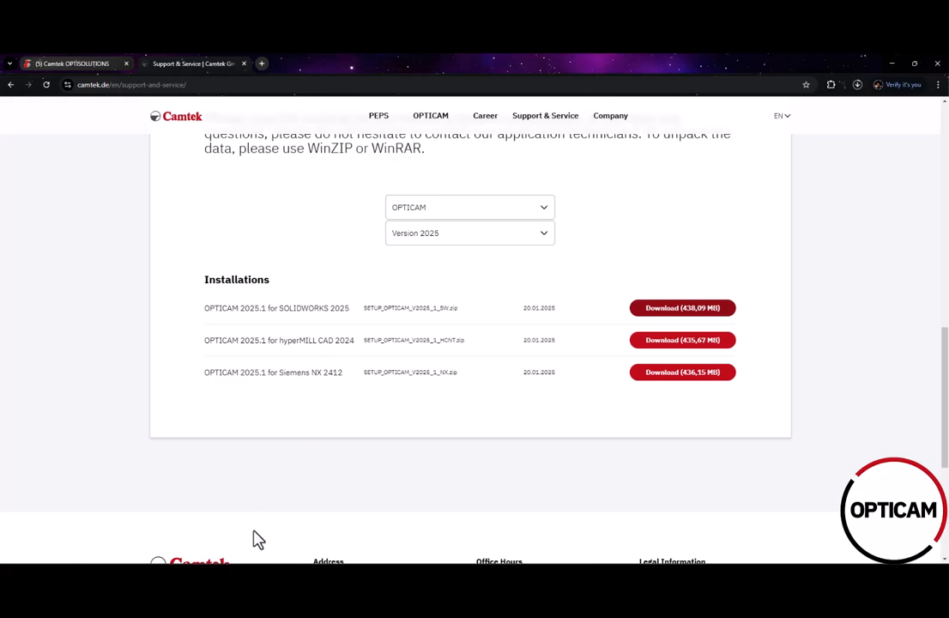
{"action": "left_click", "coordinate": [191, 520]}
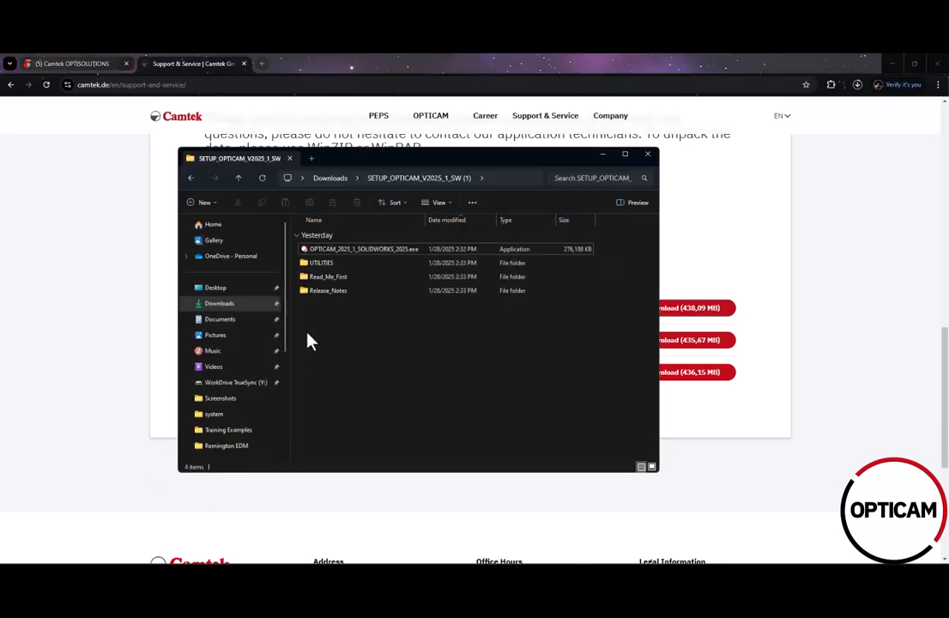
{"action": "left_click", "coordinate": [602, 154]}
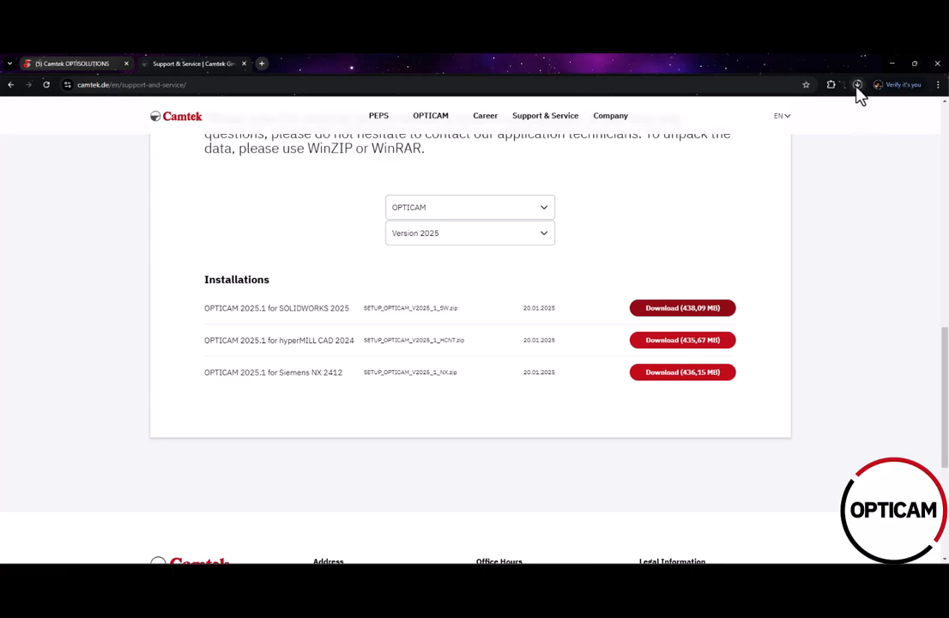
{"action": "left_click", "coordinate": [858, 89]}
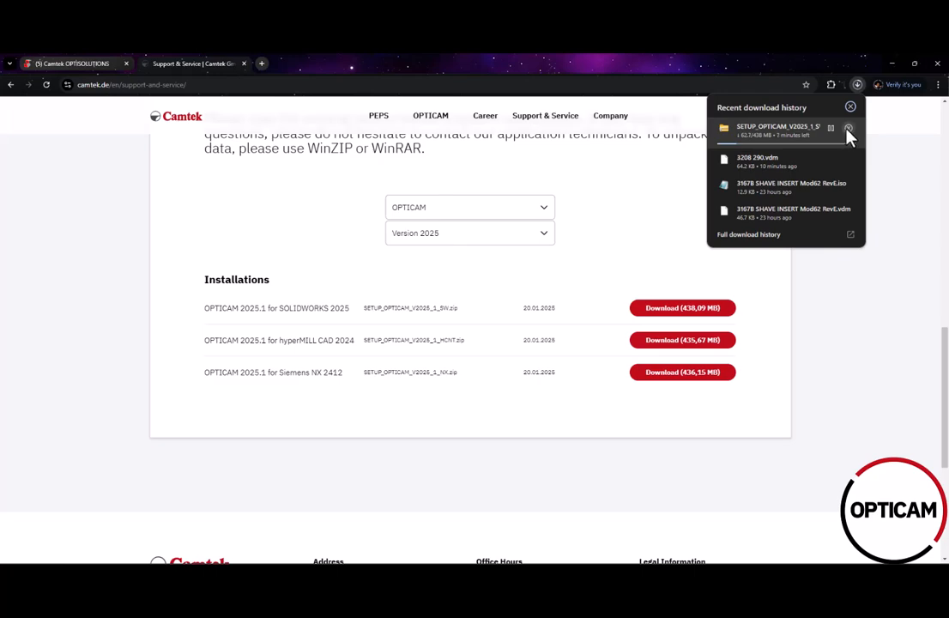
{"action": "left_click", "coordinate": [849, 129]}
{"action": "left_click", "coordinate": [850, 107]}
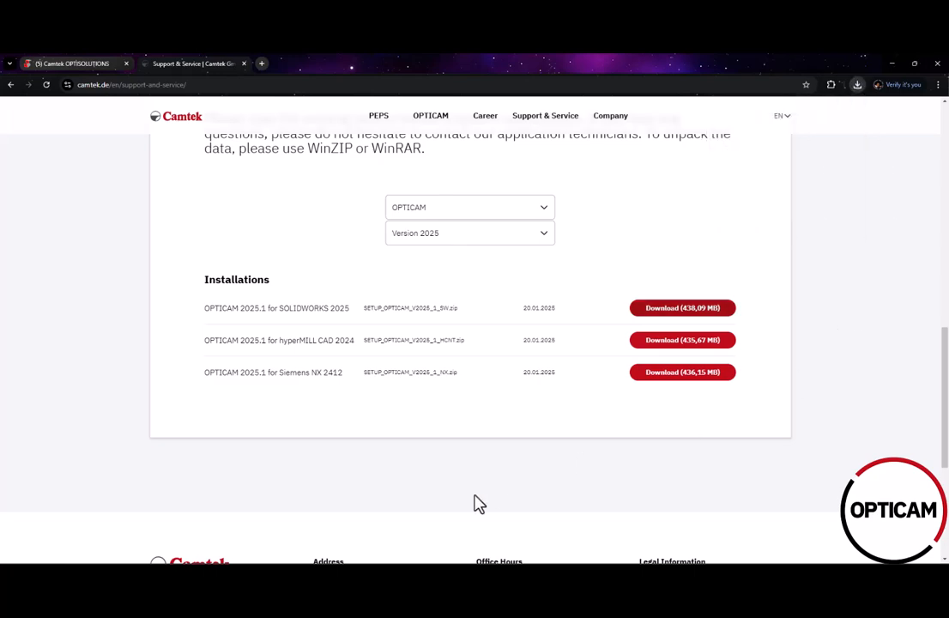
Switch to File Explorer and show the contents of the Downloads folder
{"action": "mouse_move", "coordinate": [192, 573]}
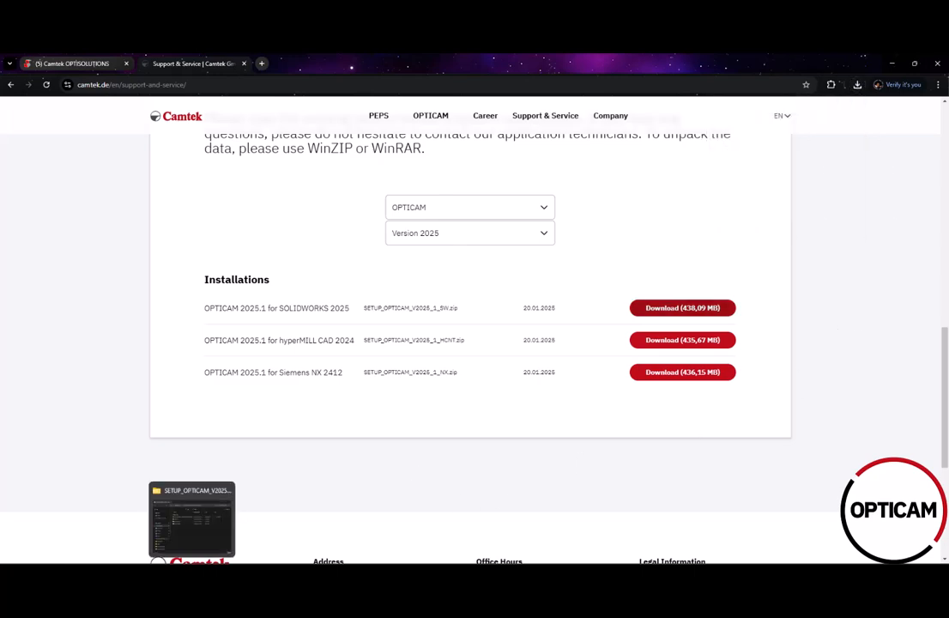
{"action": "left_click", "coordinate": [191, 519]}
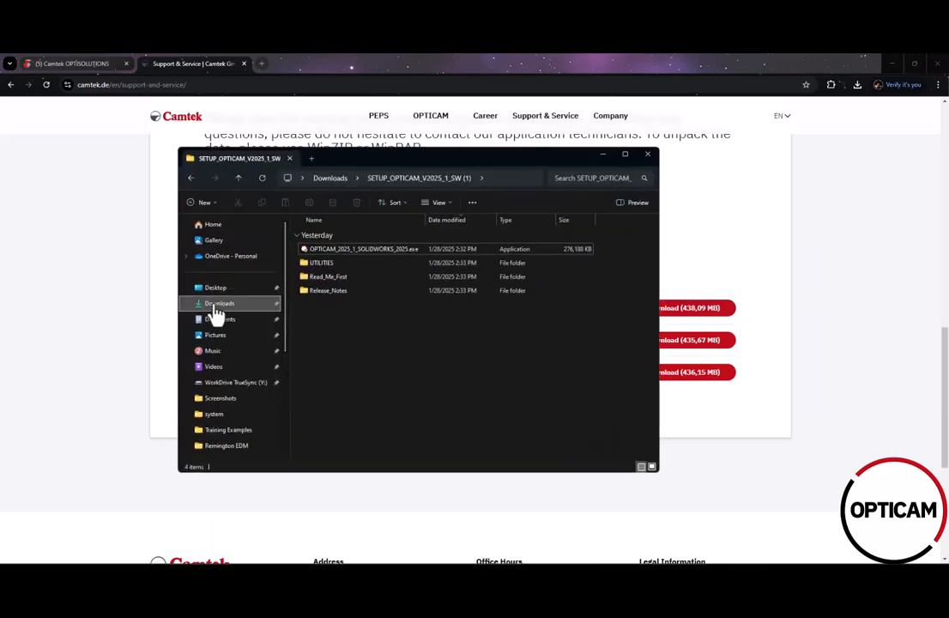
{"action": "left_click", "coordinate": [219, 304]}
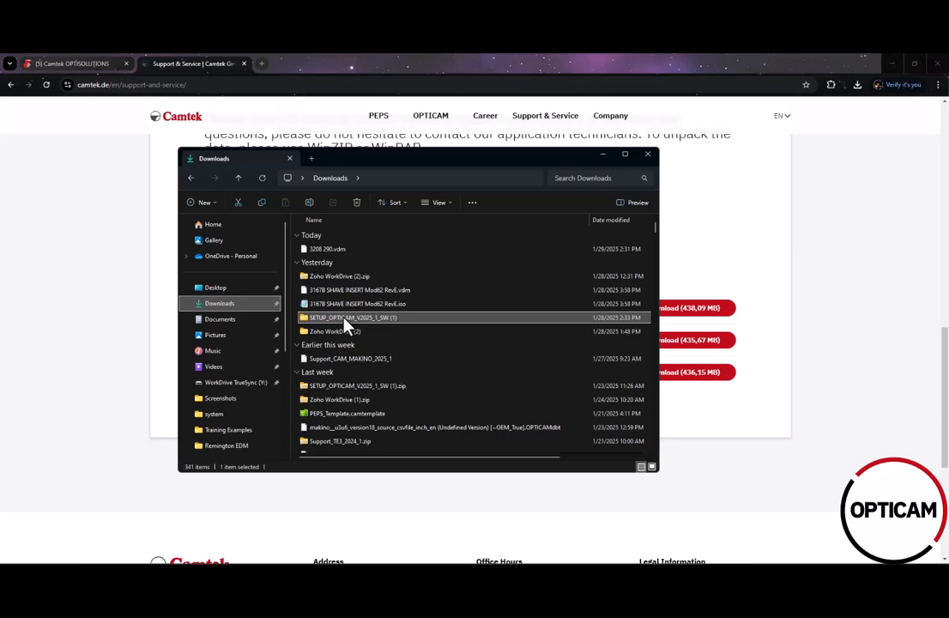
{"action": "scroll", "coordinate": [352, 325], "scroll_direction": "down", "scroll_amount": 1}
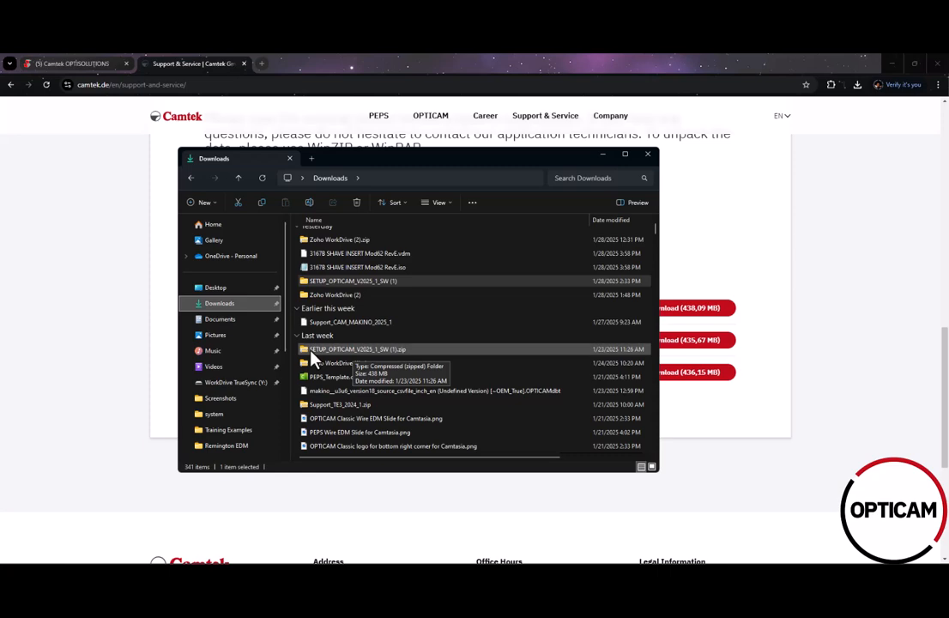
{"action": "left_click", "coordinate": [313, 359]}
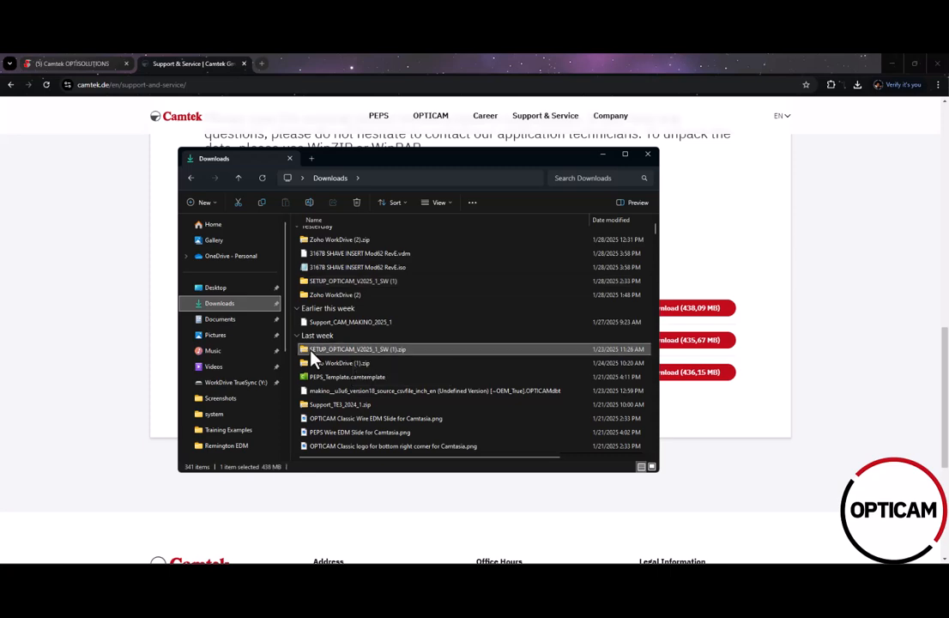
{"action": "right_click", "coordinate": [311, 359]}
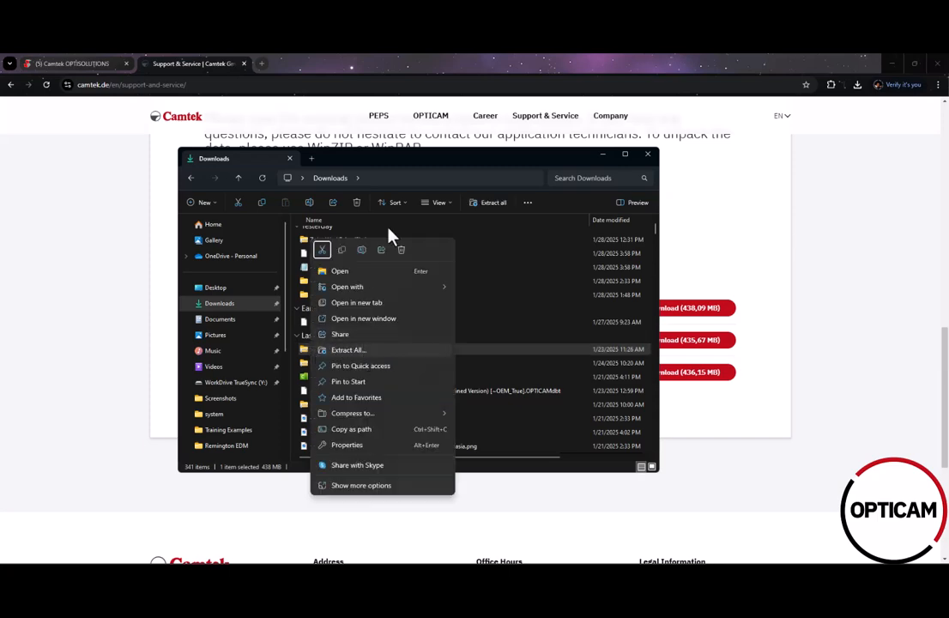
{"action": "left_click", "coordinate": [393, 161]}
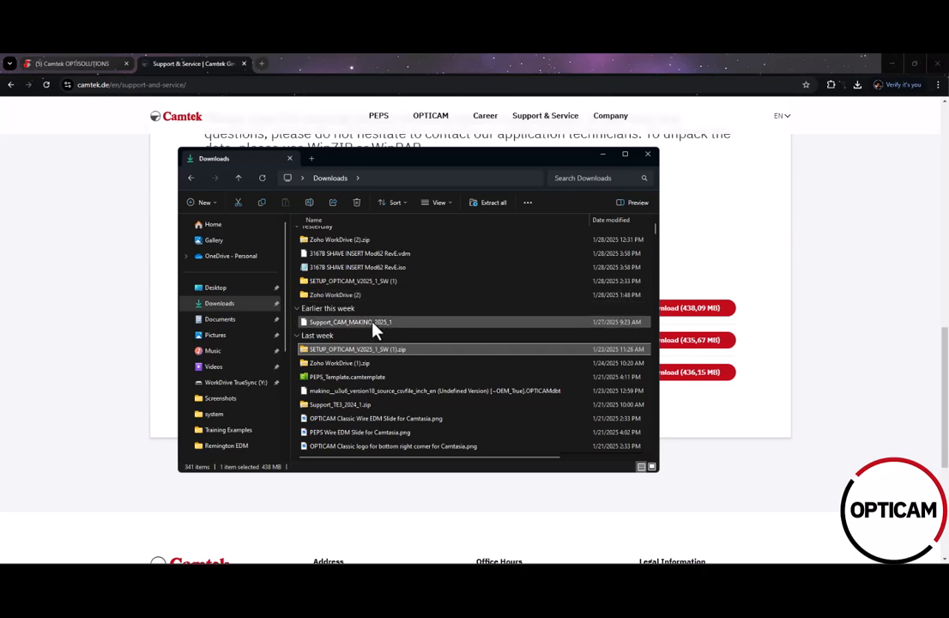
Open the extracted SETUP_OPTICAM_V2025_1_SW (1) folder and run OPTICAM_2025_1_SOLIDWORKS_2025.exe as administrator
{"action": "scroll", "coordinate": [373, 329], "scroll_direction": "up", "scroll_amount": 1}
{"action": "left_click", "coordinate": [352, 319]}
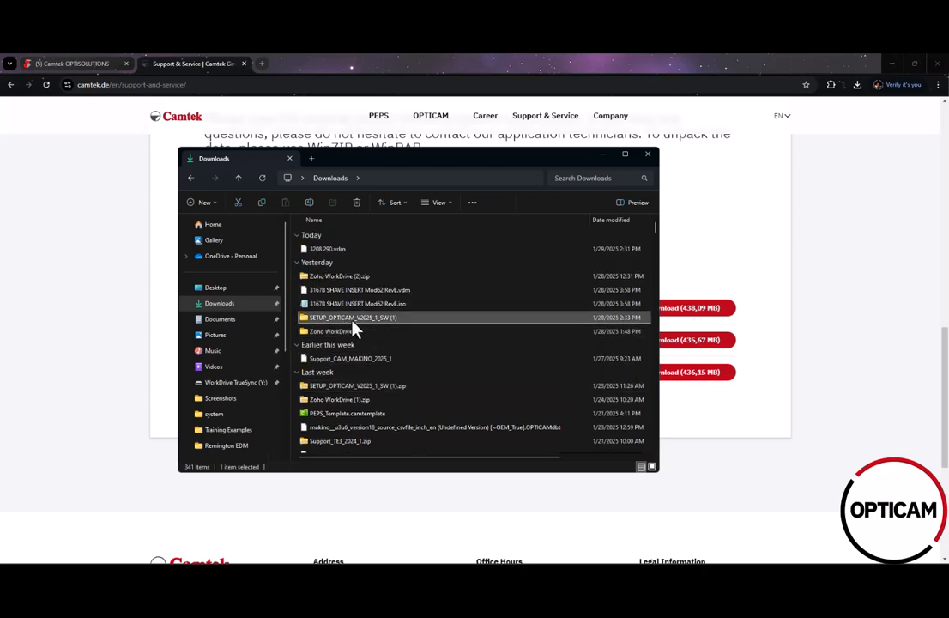
{"action": "double_click", "coordinate": [354, 319]}
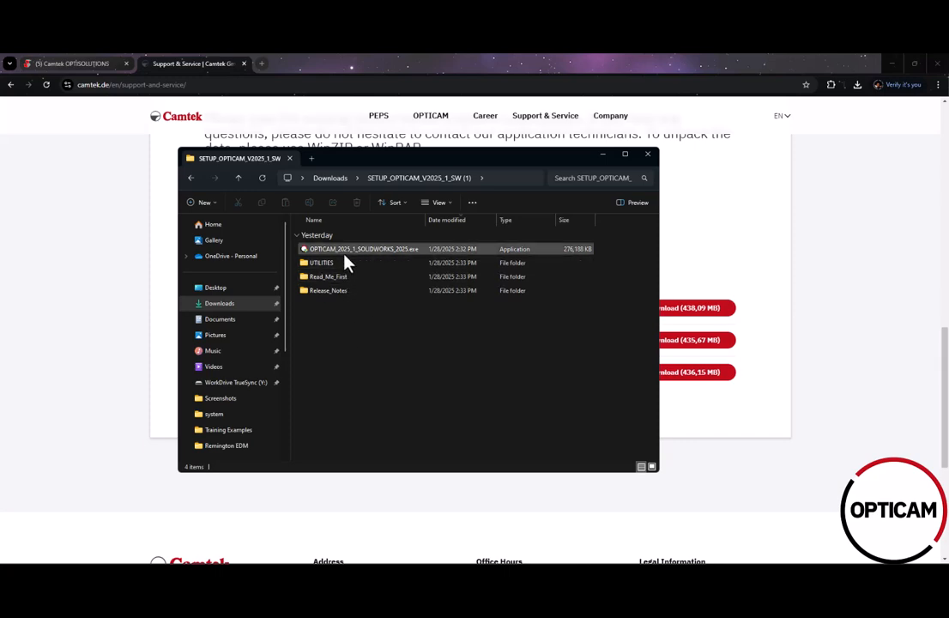
{"action": "right_click", "coordinate": [345, 253]}
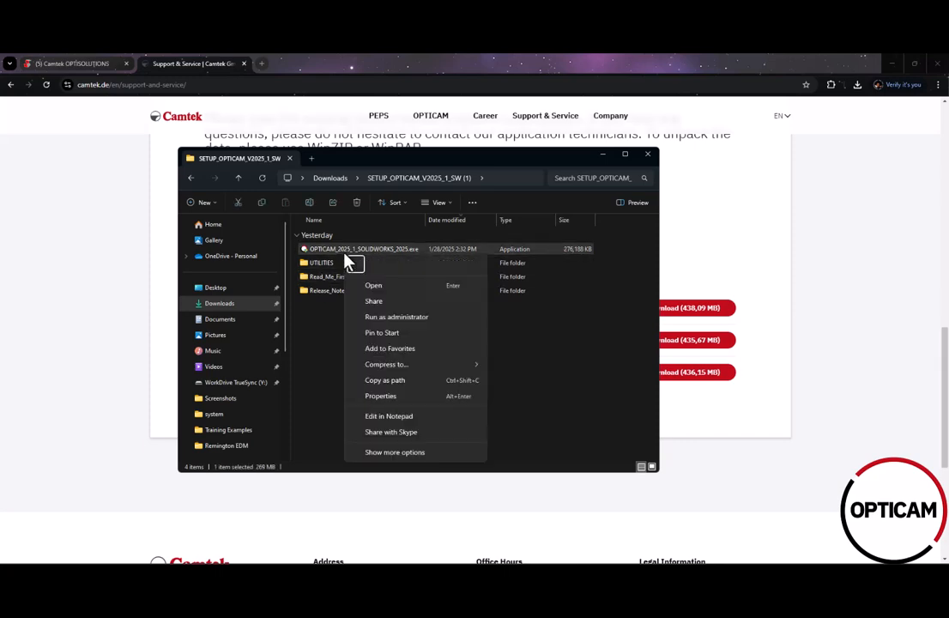
{"action": "left_click", "coordinate": [388, 319]}
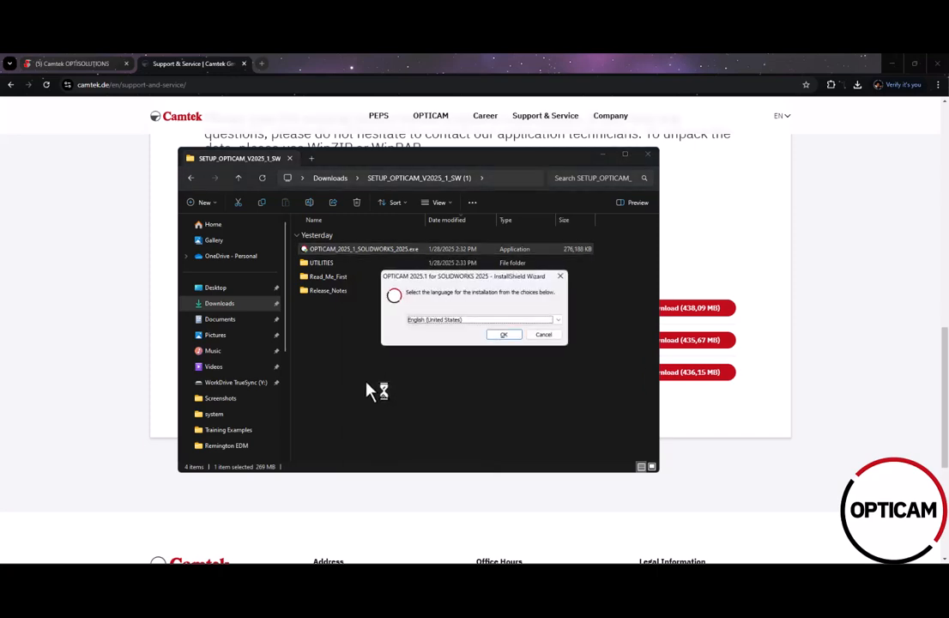
Complete the OPTICAM setup wizard in English (United States), accepting the license, using the Complete setup type, and finishing without opening the Camtek website
{"action": "left_click", "coordinate": [506, 337]}
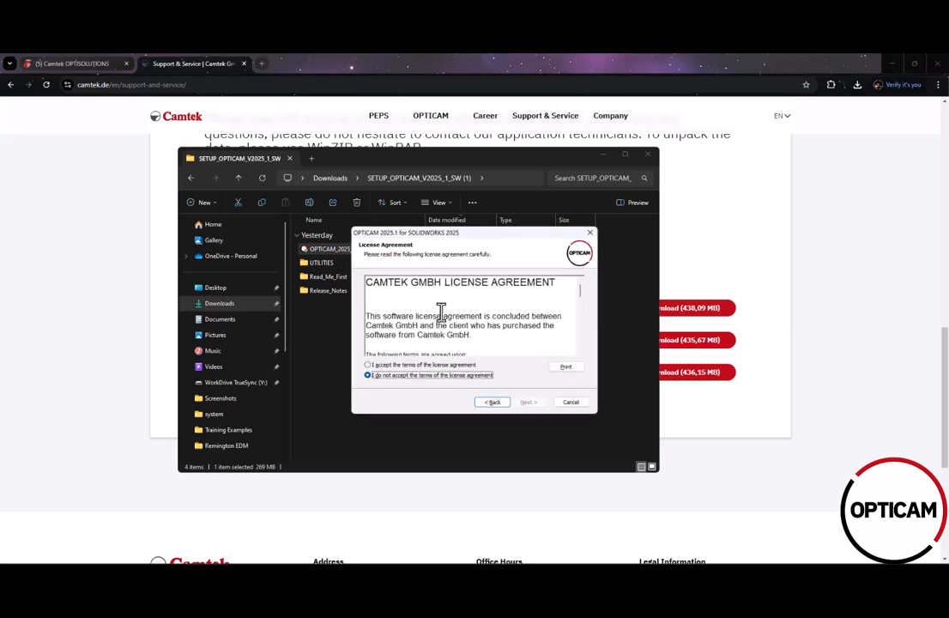
{"action": "left_click", "coordinate": [369, 365]}
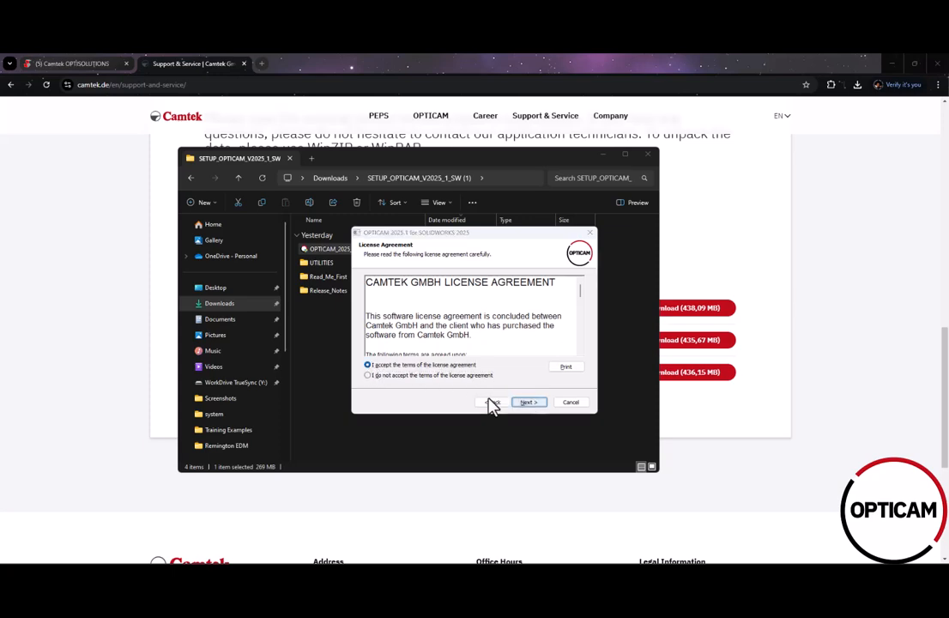
{"action": "key", "text": "Return"}
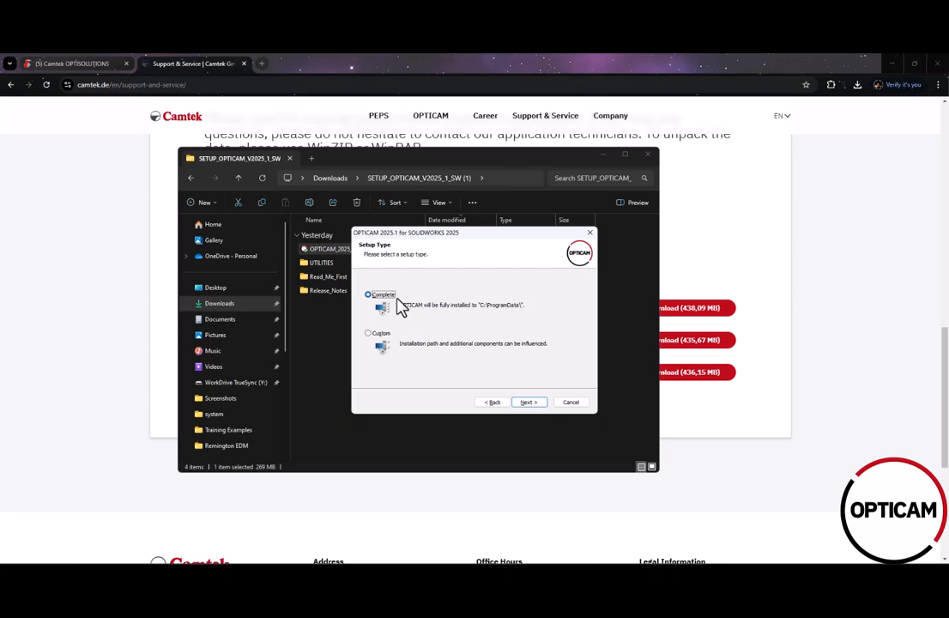
{"action": "left_click", "coordinate": [531, 404]}
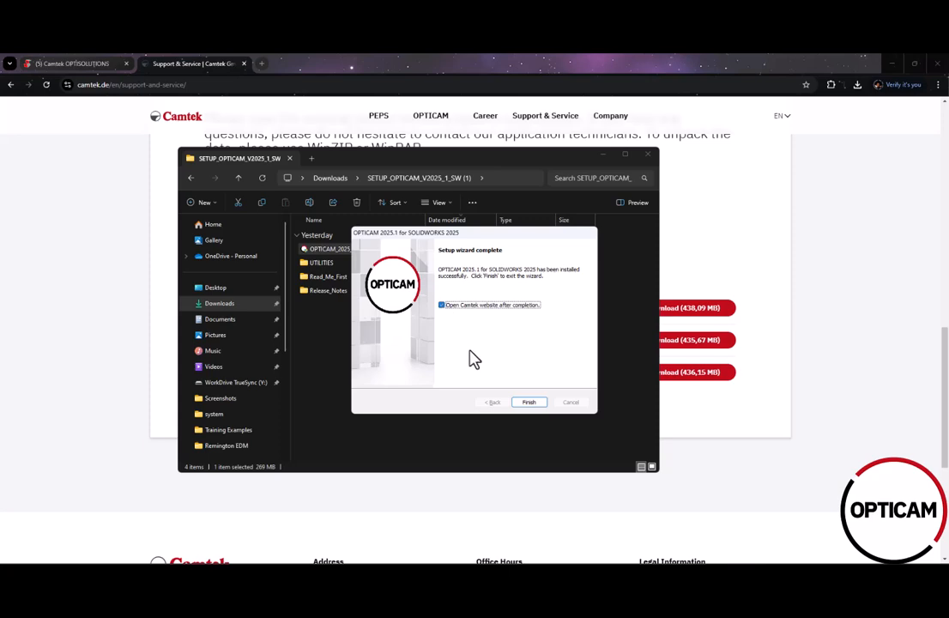
{"action": "left_click", "coordinate": [442, 306]}
{"action": "left_click", "coordinate": [530, 405]}
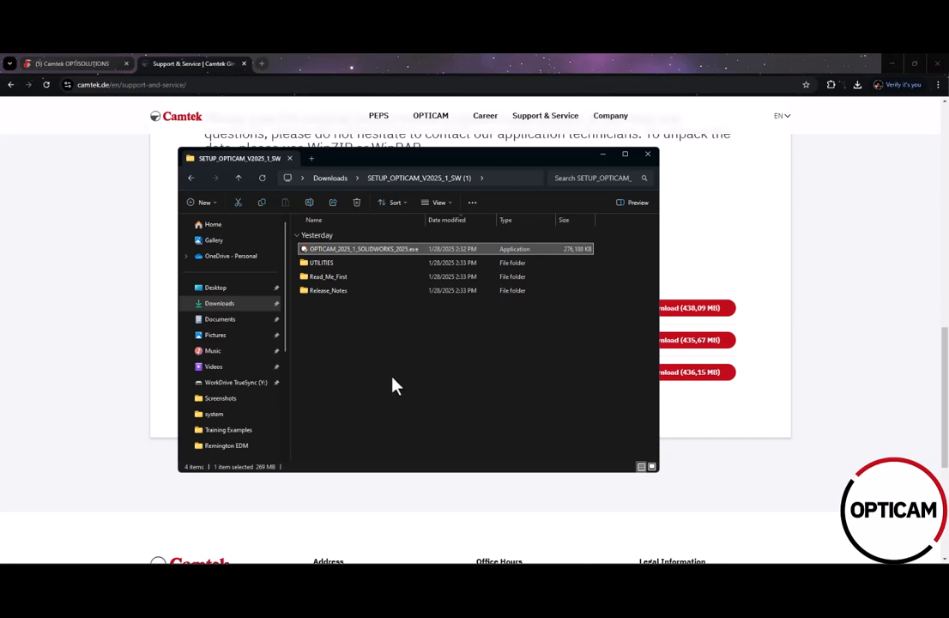
Open the ProgramData folder on the C: drive and check that hidden items are set to show
{"action": "scroll", "coordinate": [242, 317], "scroll_direction": "down", "scroll_amount": 4}
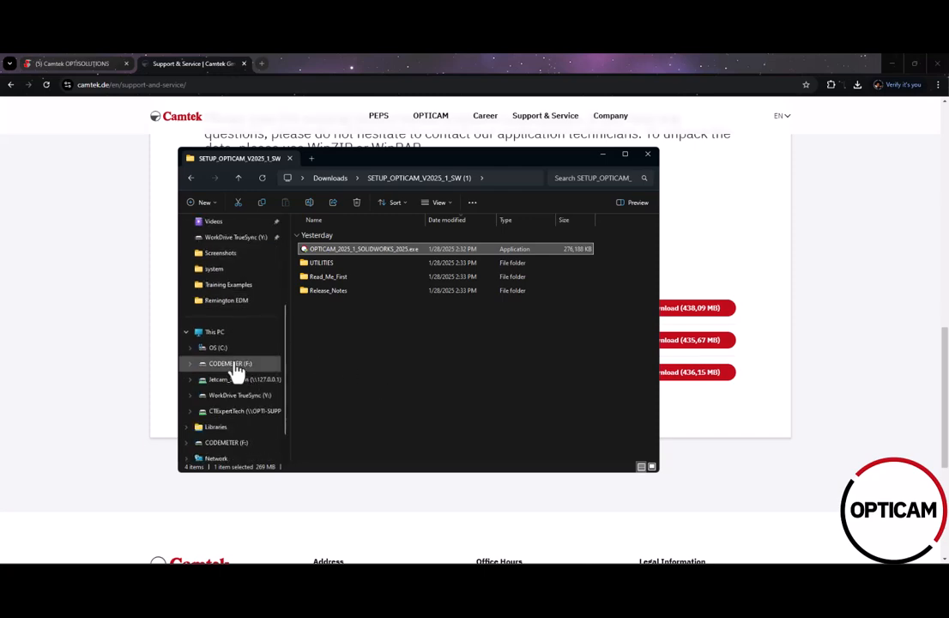
{"action": "left_click", "coordinate": [220, 349]}
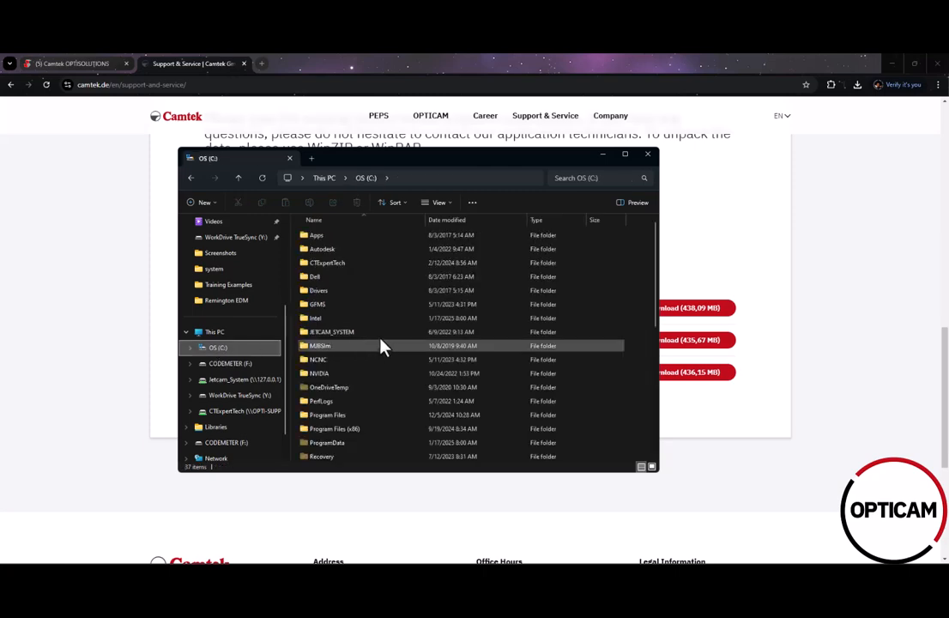
{"action": "scroll", "coordinate": [373, 333], "scroll_direction": "down", "scroll_amount": 1}
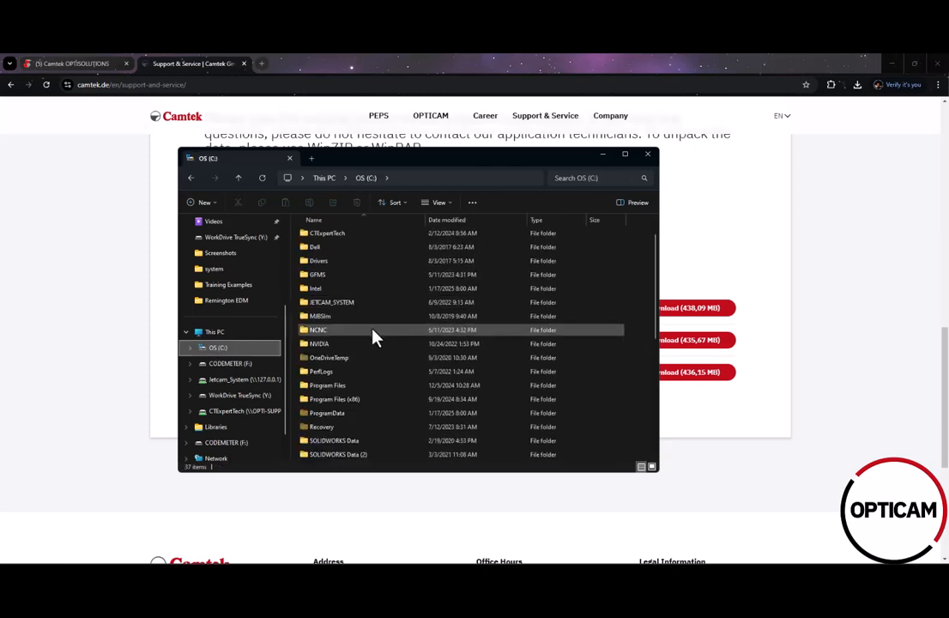
{"action": "double_click", "coordinate": [350, 414]}
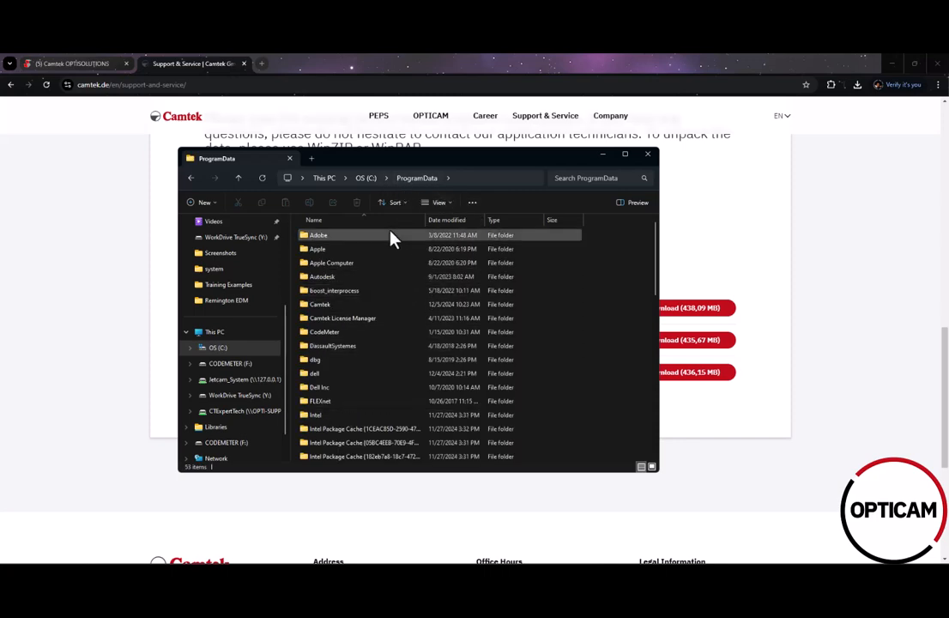
{"action": "left_click", "coordinate": [453, 206]}
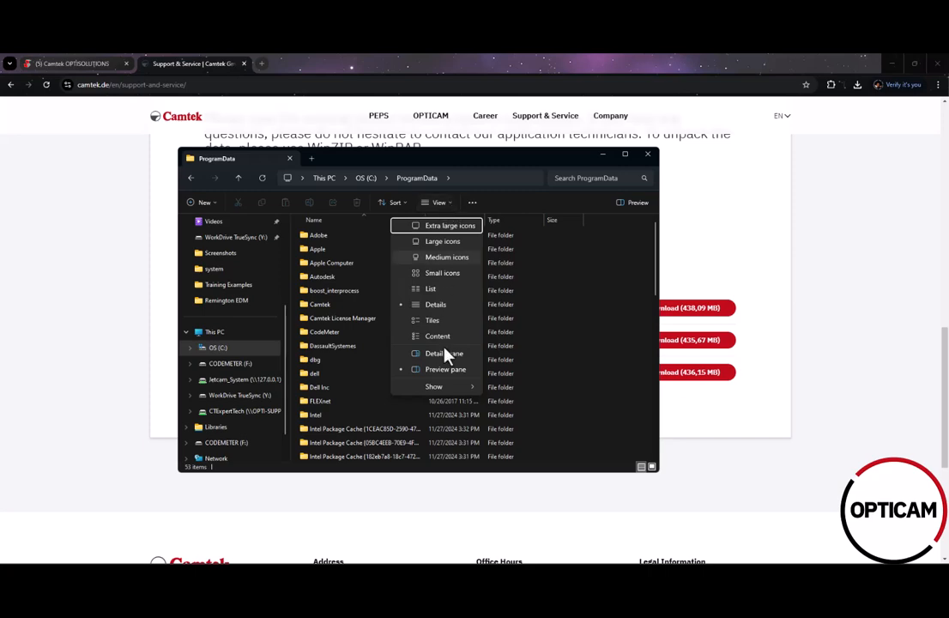
{"action": "mouse_move", "coordinate": [439, 394]}
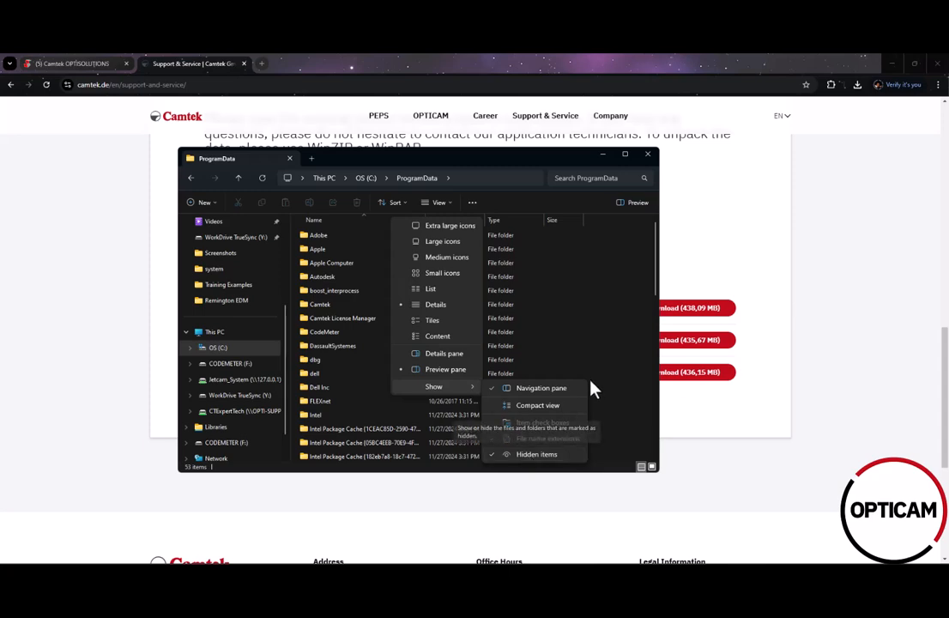
{"action": "left_click", "coordinate": [606, 360]}
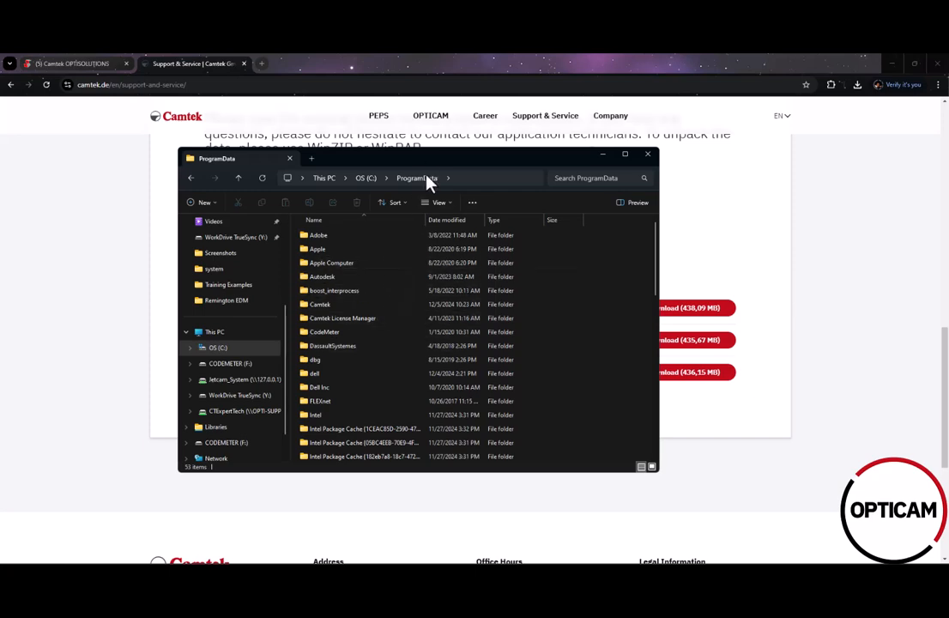
Open the wire folder of the new installation under Camtek\OPTICAM\2025.1\sw
{"action": "double_click", "coordinate": [322, 306]}
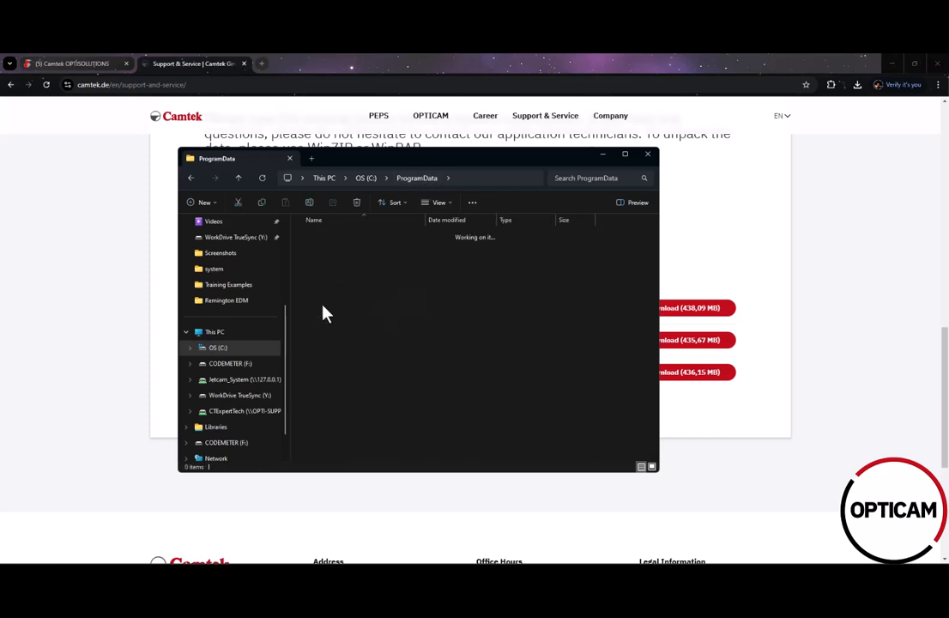
{"action": "double_click", "coordinate": [332, 250]}
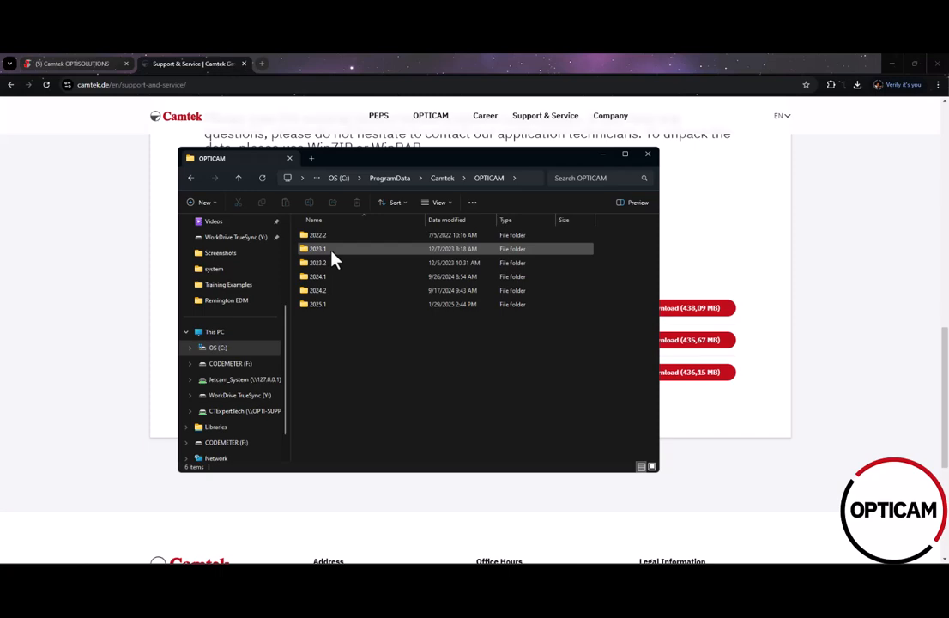
{"action": "double_click", "coordinate": [317, 304]}
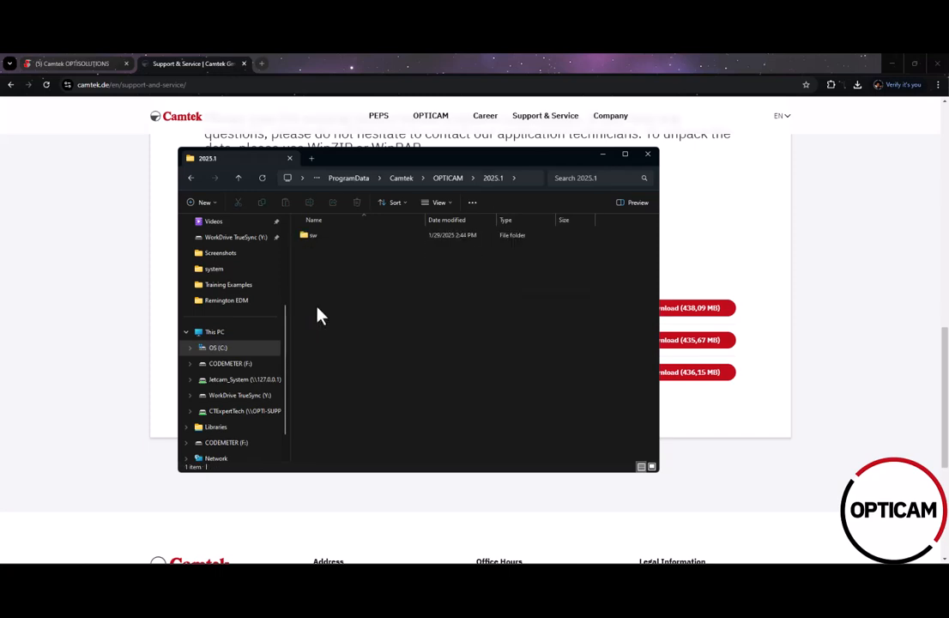
{"action": "double_click", "coordinate": [318, 238]}
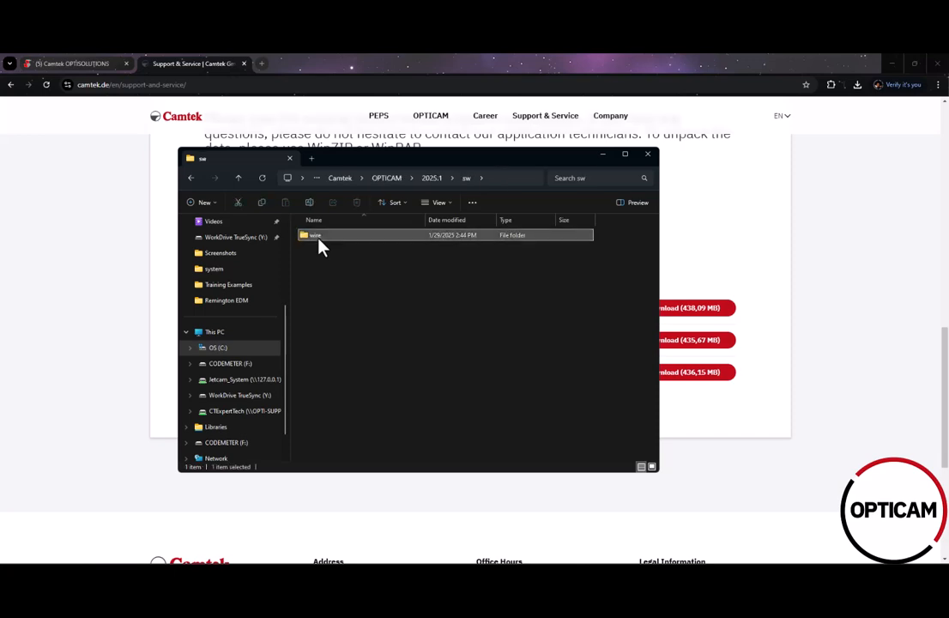
{"action": "double_click", "coordinate": [317, 239]}
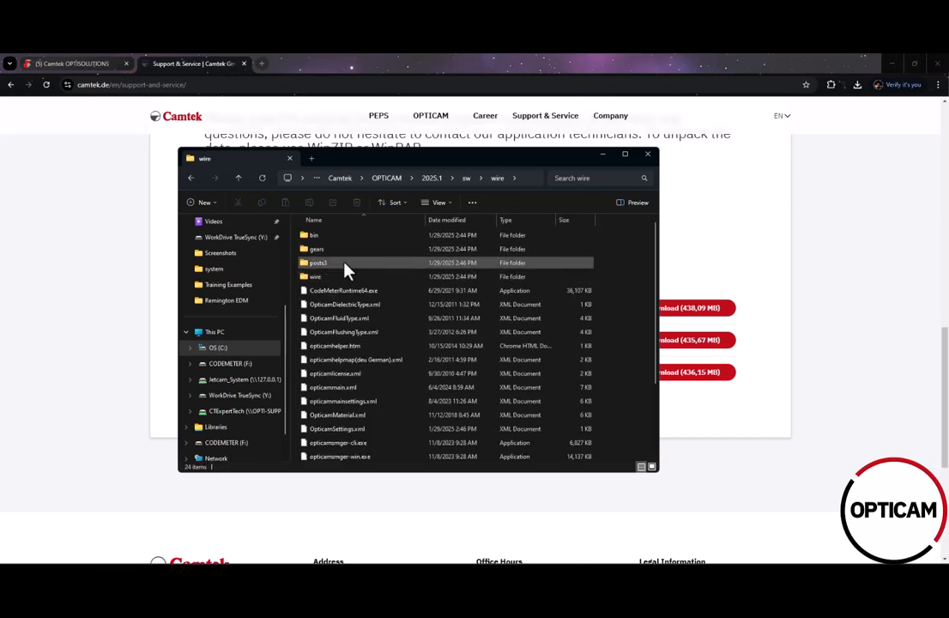
Find the SwitchUI shortcut in the wire folder and run it as administrator
{"action": "scroll", "coordinate": [372, 360], "scroll_direction": "down", "scroll_amount": 3}
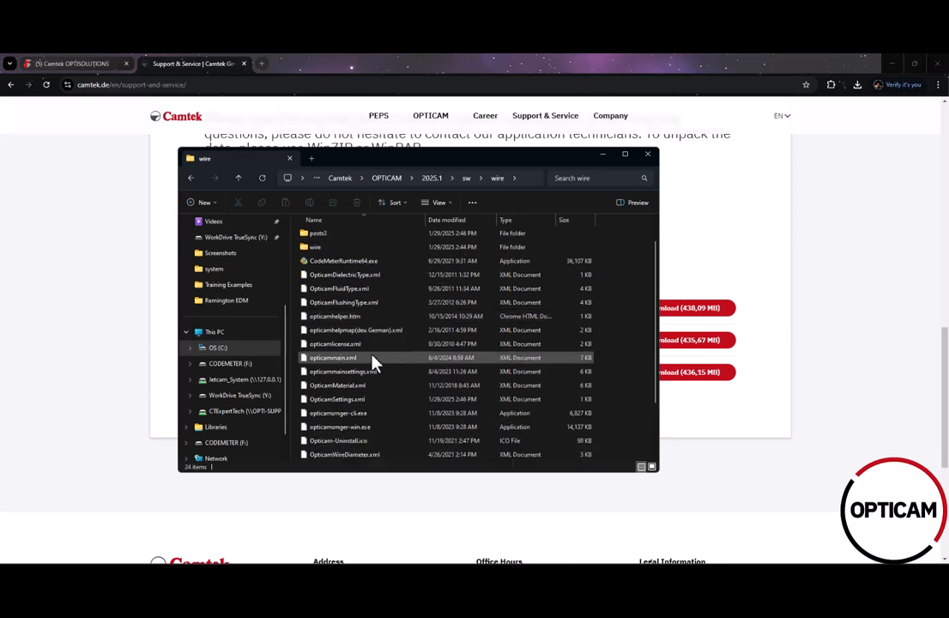
{"action": "scroll", "coordinate": [383, 345], "scroll_direction": "up", "scroll_amount": 3}
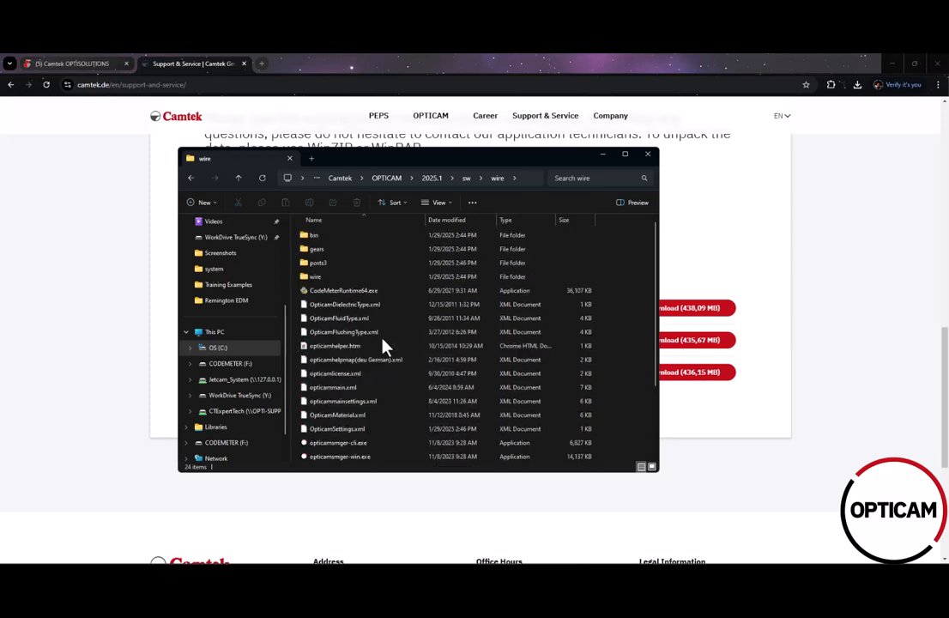
{"action": "scroll", "coordinate": [383, 345], "scroll_direction": "down", "scroll_amount": 3}
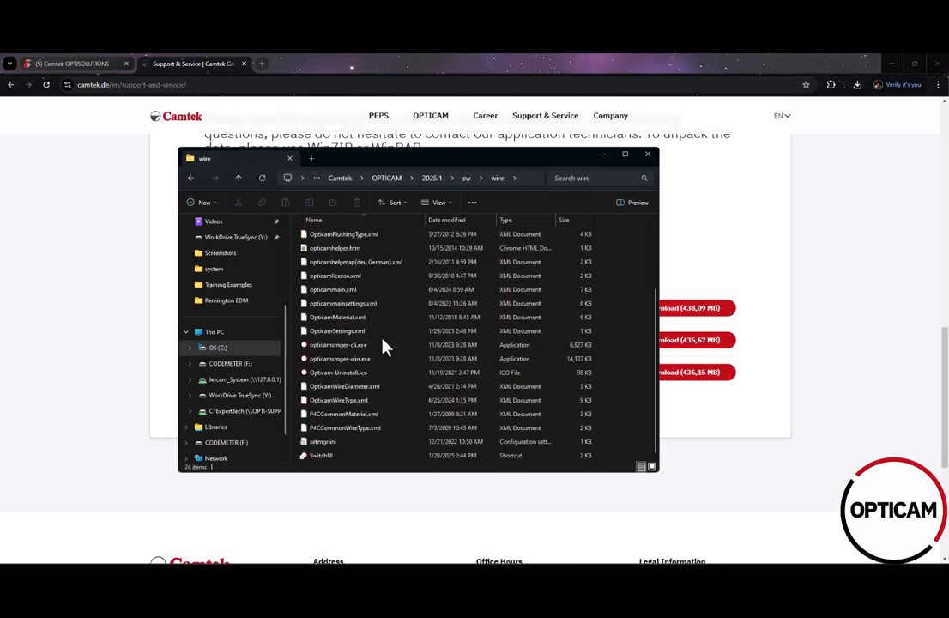
{"action": "right_click", "coordinate": [327, 460]}
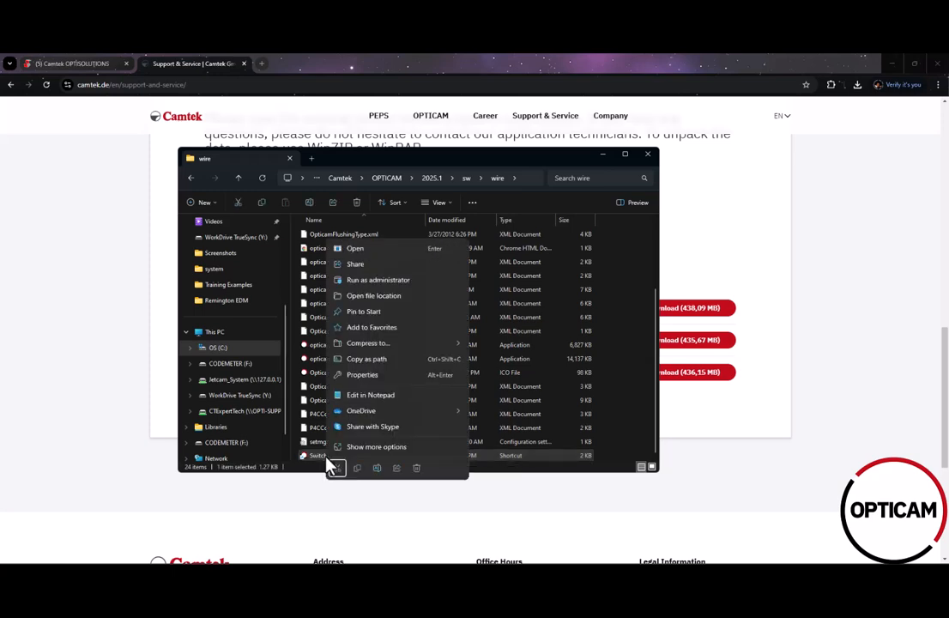
{"action": "left_click", "coordinate": [381, 280]}
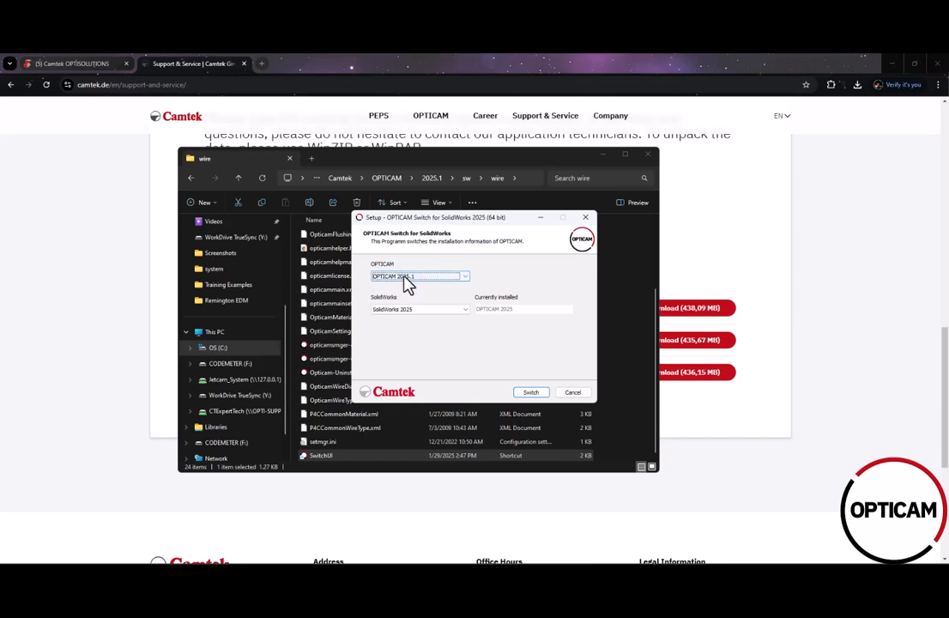
Switch the OPTICAM installation for SolidWorks 2024 to OPTICAM 2025.1 and finish the switch setup
{"action": "left_click", "coordinate": [465, 310]}
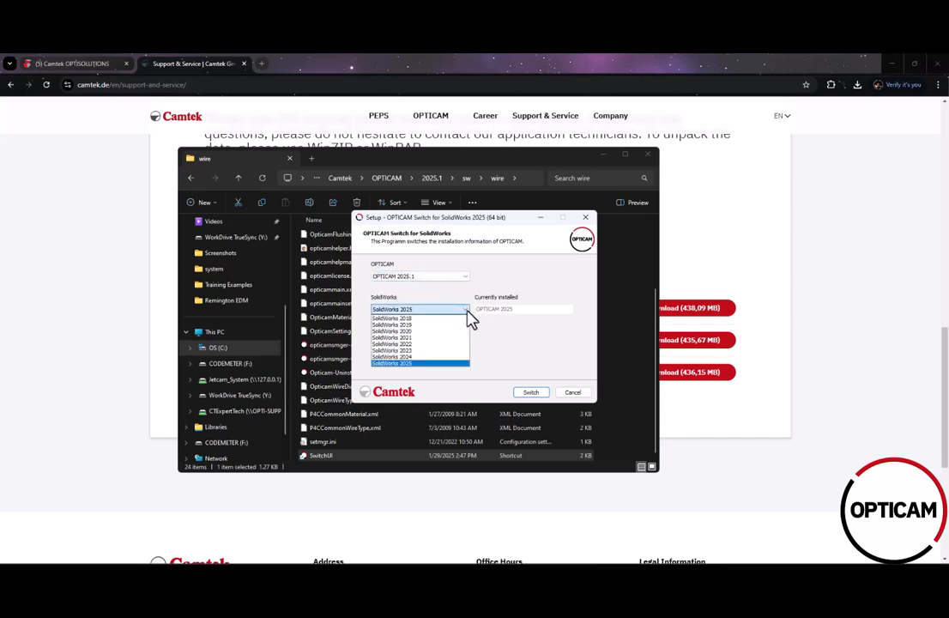
{"action": "left_click", "coordinate": [418, 357]}
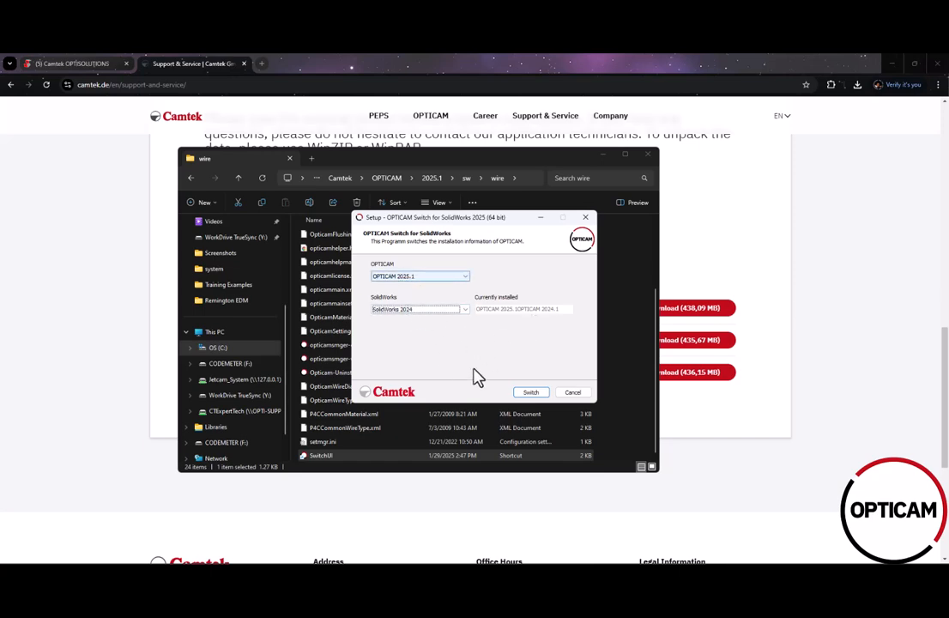
{"action": "left_click", "coordinate": [531, 392]}
{"action": "left_click", "coordinate": [531, 393]}
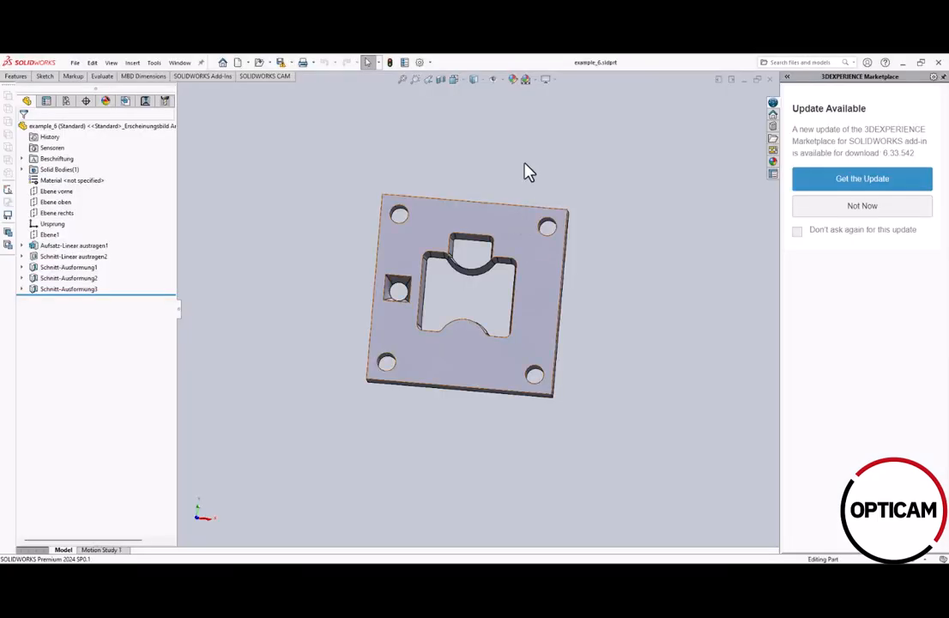
Close the running SOLIDWORKS session and relaunch SOLIDWORKS 2024 from the desktop
{"action": "left_click", "coordinate": [940, 65]}
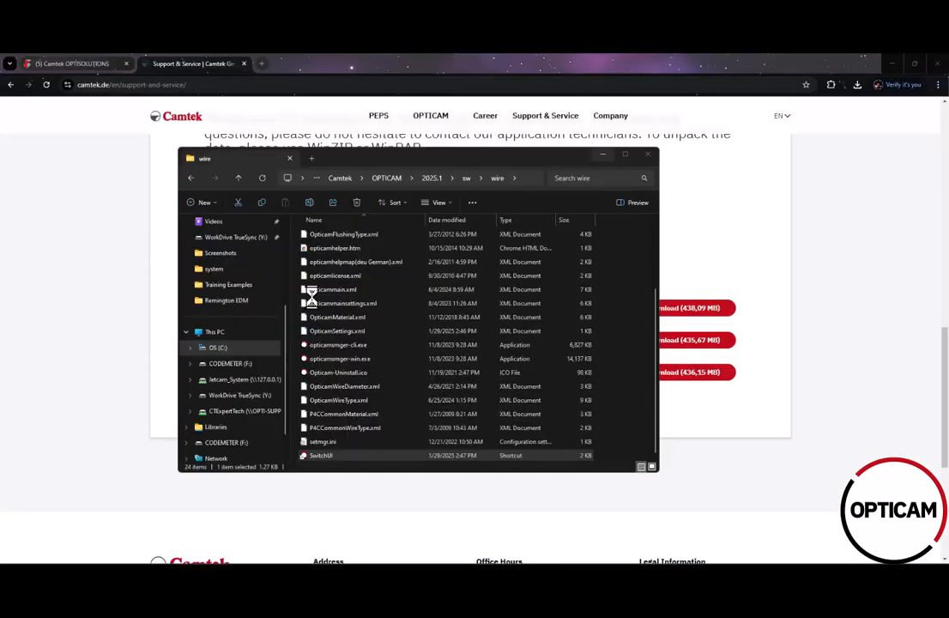
{"action": "left_click", "coordinate": [892, 66]}
{"action": "left_click", "coordinate": [893, 65]}
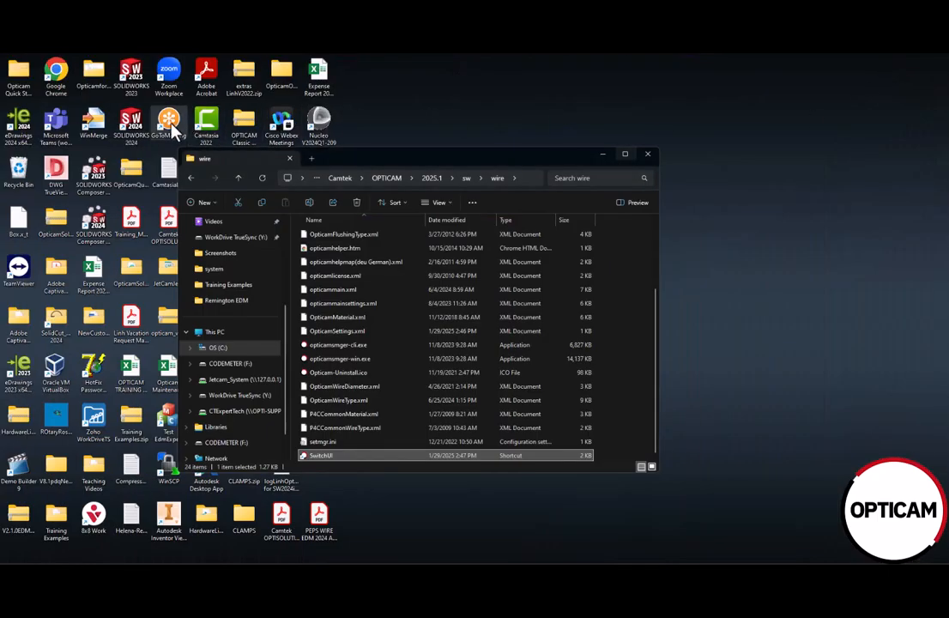
{"action": "double_click", "coordinate": [130, 125]}
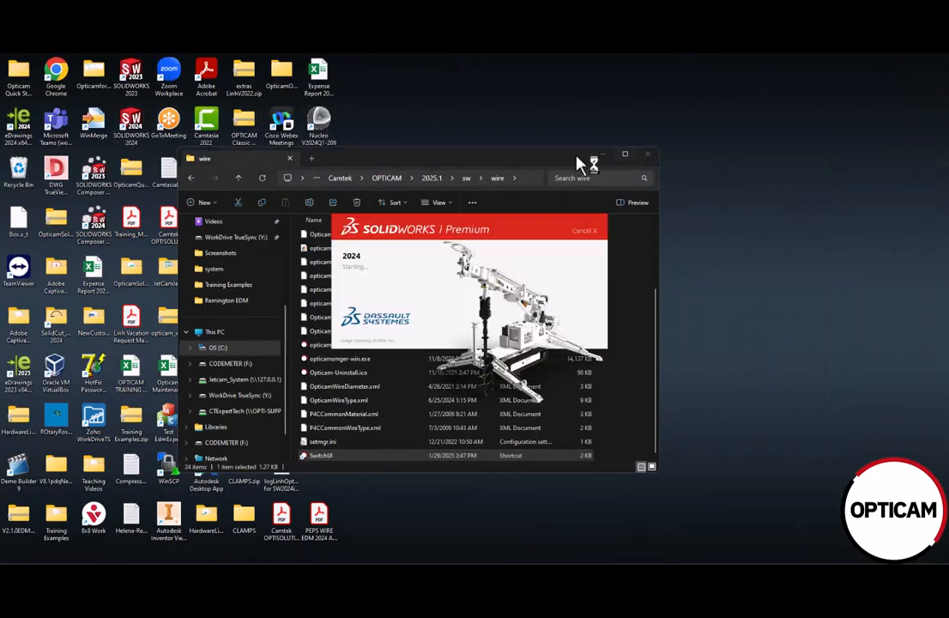
In File Explorer, open the posts3 folder under OPTICAM\2024.1\sw\wire and select the opticam_wire_version1.OPTICAMdb file
{"action": "left_click", "coordinate": [625, 156]}
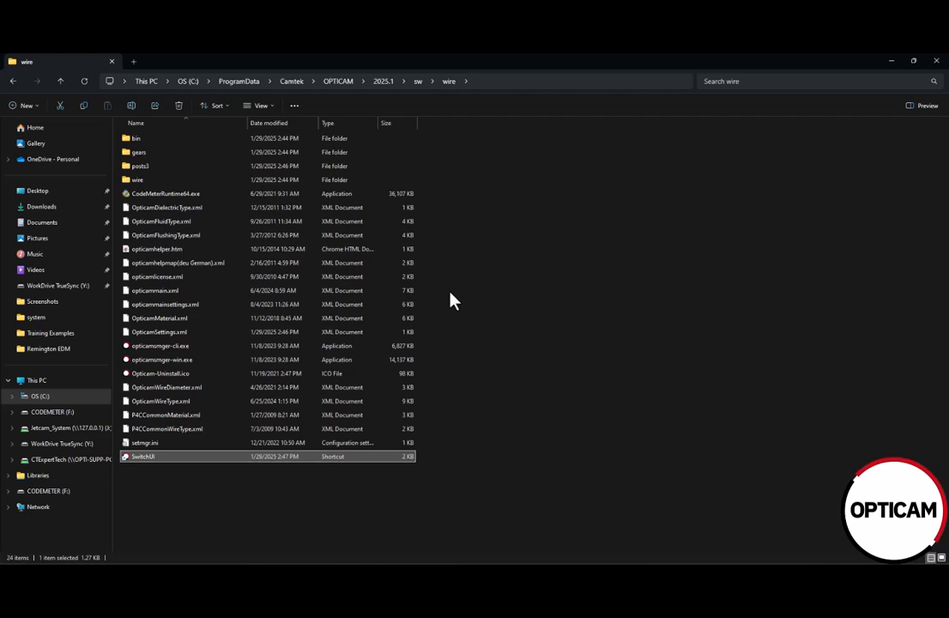
{"action": "left_click", "coordinate": [339, 85]}
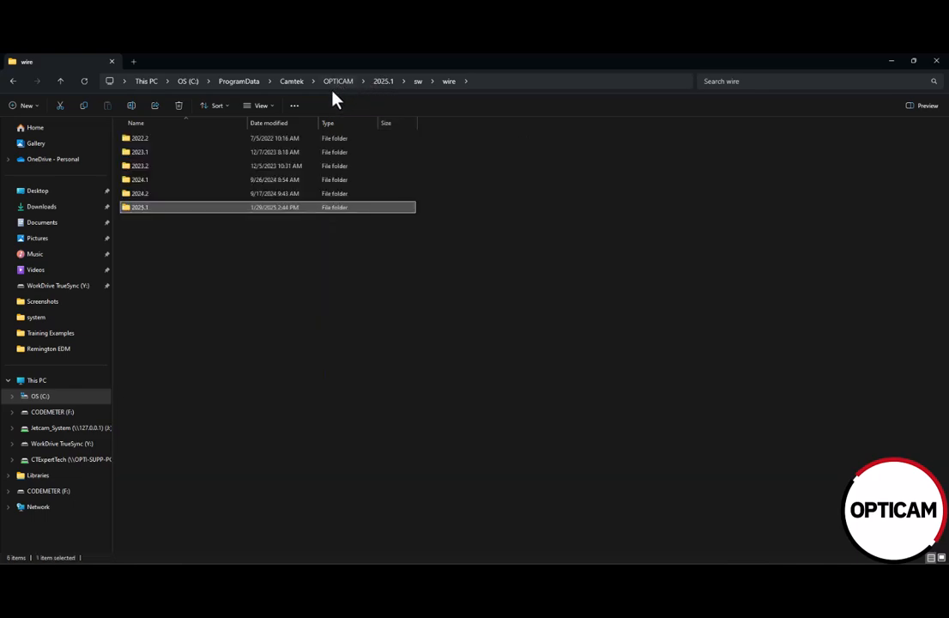
{"action": "double_click", "coordinate": [137, 183]}
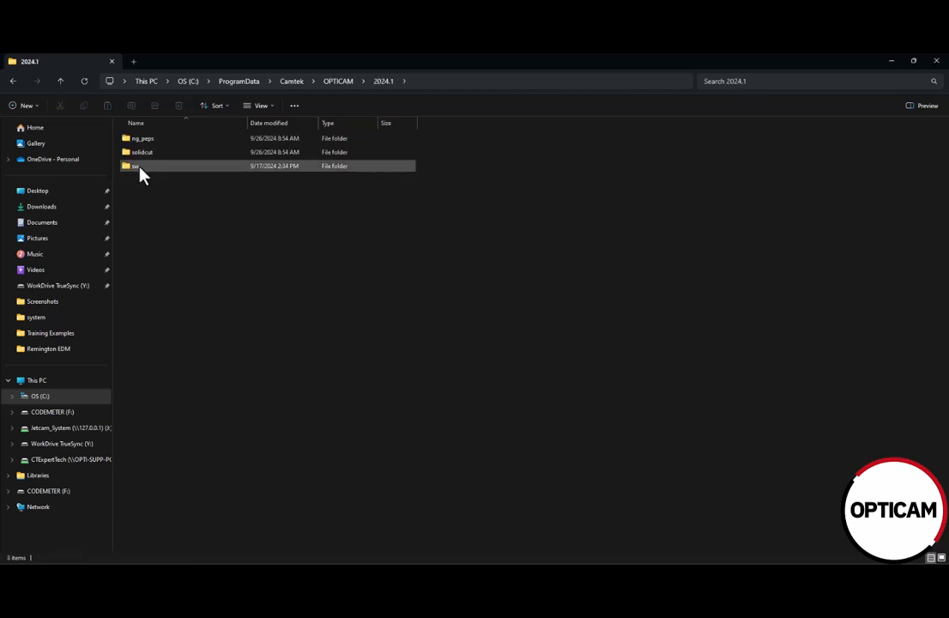
{"action": "double_click", "coordinate": [140, 170]}
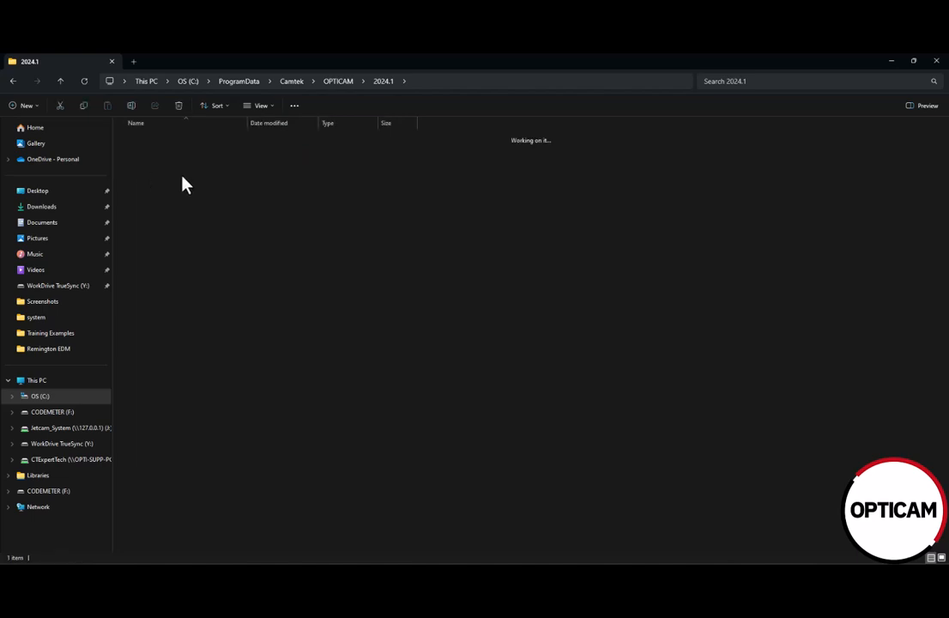
{"action": "double_click", "coordinate": [137, 139]}
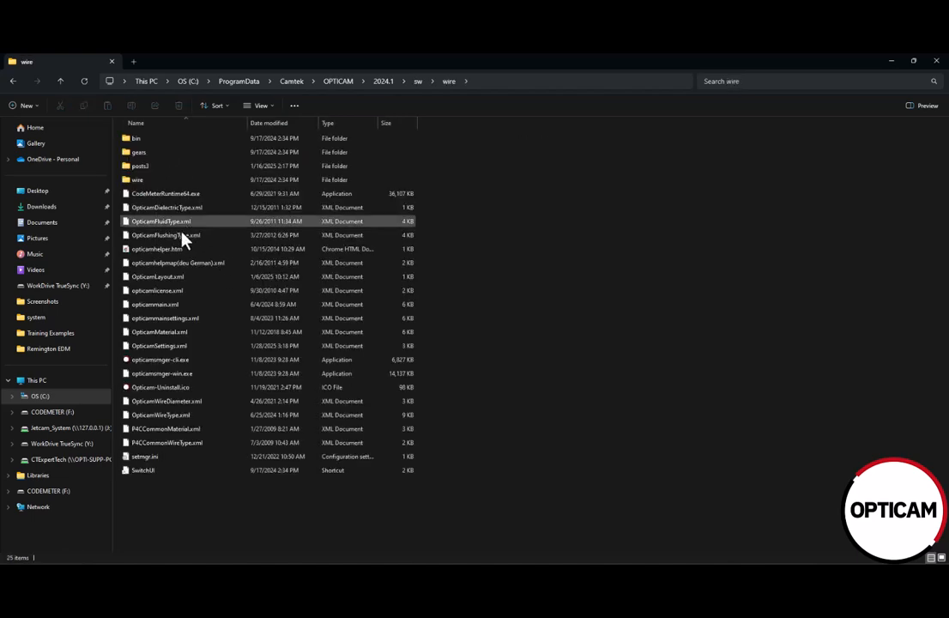
{"action": "double_click", "coordinate": [143, 166]}
{"action": "scroll", "coordinate": [254, 377], "scroll_direction": "down", "scroll_amount": 3}
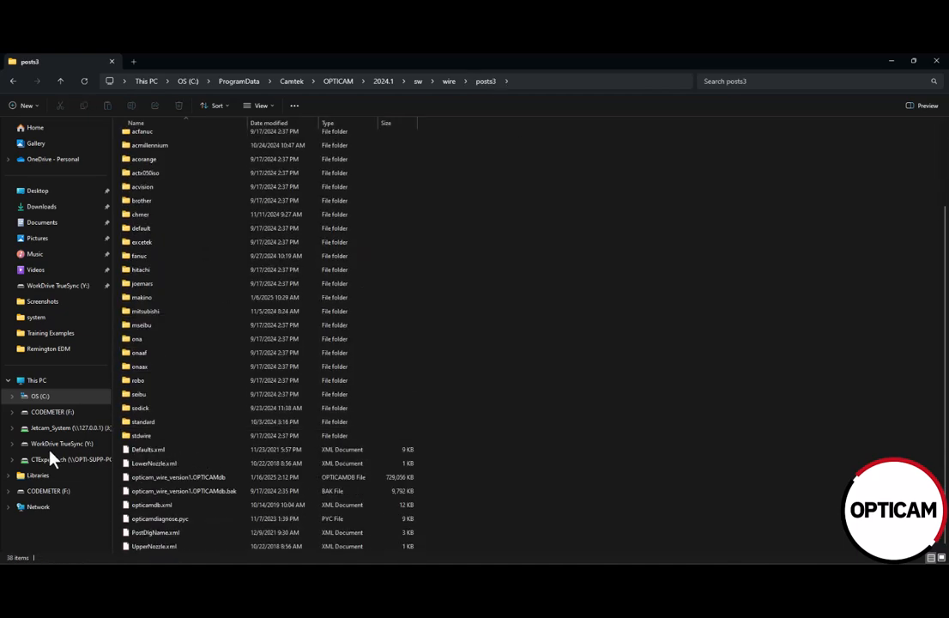
{"action": "left_click", "coordinate": [191, 479]}
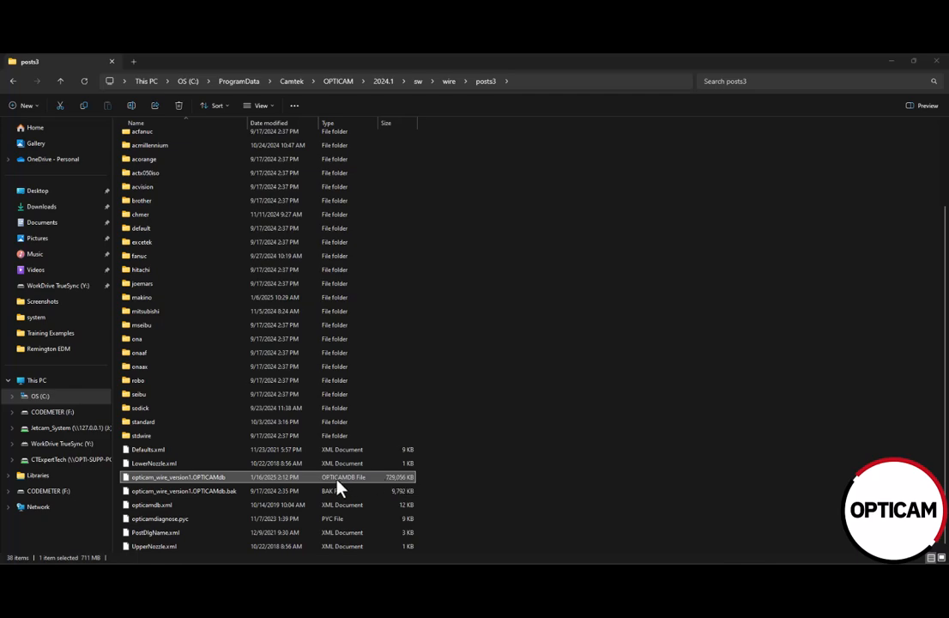
{"action": "left_click", "coordinate": [198, 479]}
Switch to SOLIDWORKS, open the recent part example_6.sldprt and activate the OPTICAM 2025.1 add-in
{"action": "key", "text": "alt+Tab"}
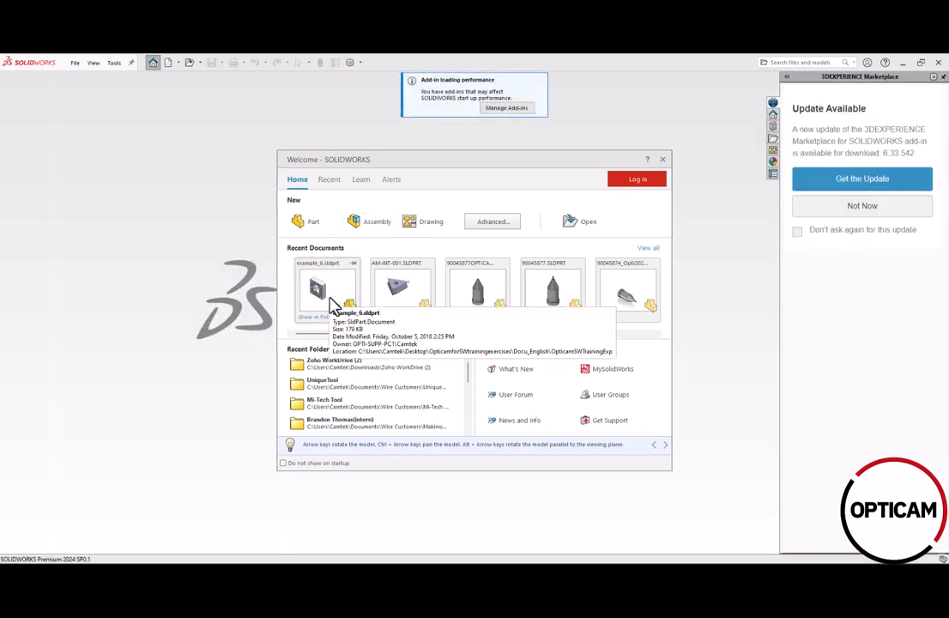
{"action": "left_click", "coordinate": [332, 297]}
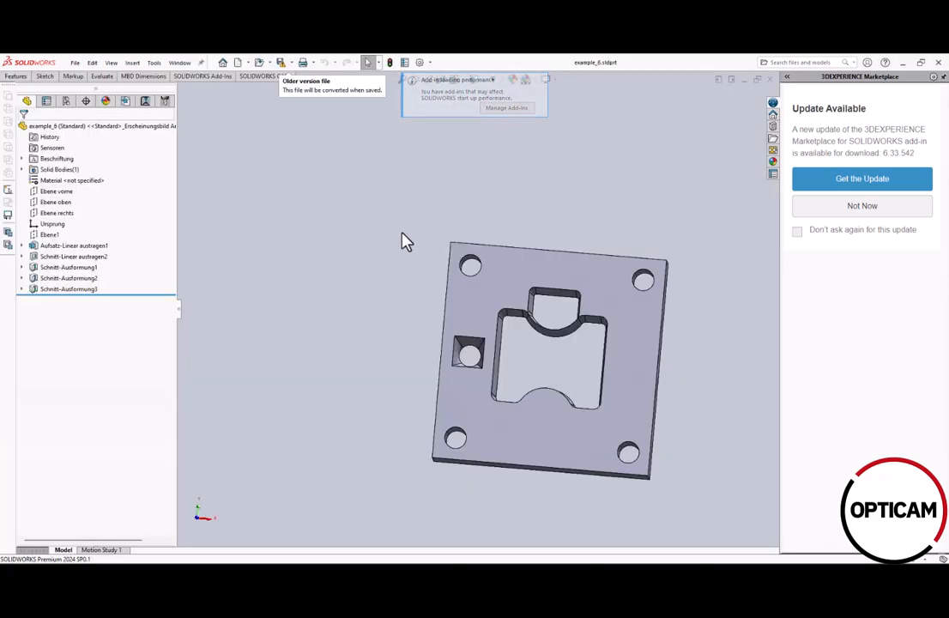
{"action": "left_click", "coordinate": [429, 62]}
{"action": "left_click", "coordinate": [441, 101]}
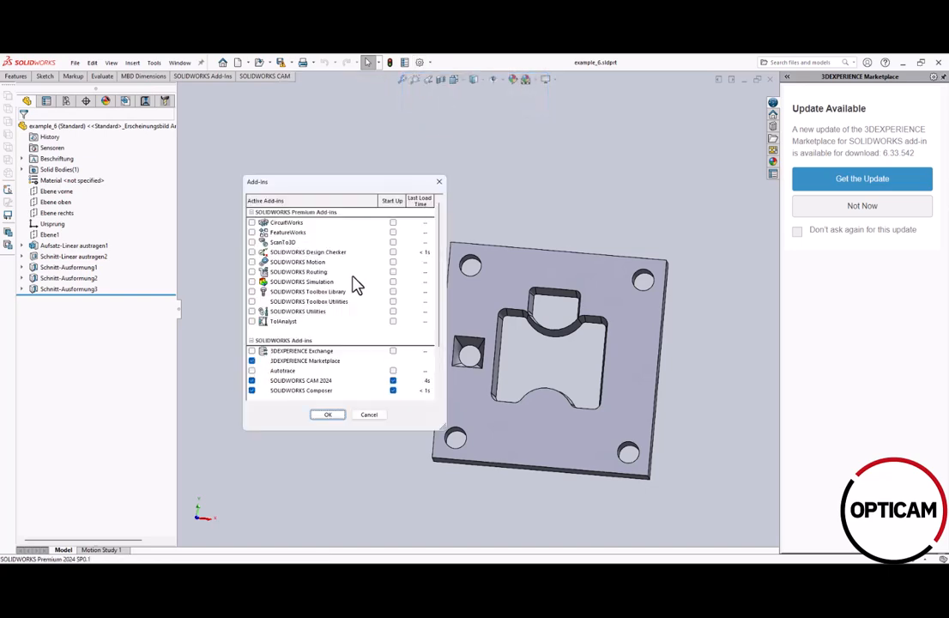
{"action": "scroll", "coordinate": [344, 294], "scroll_direction": "down", "scroll_amount": 2}
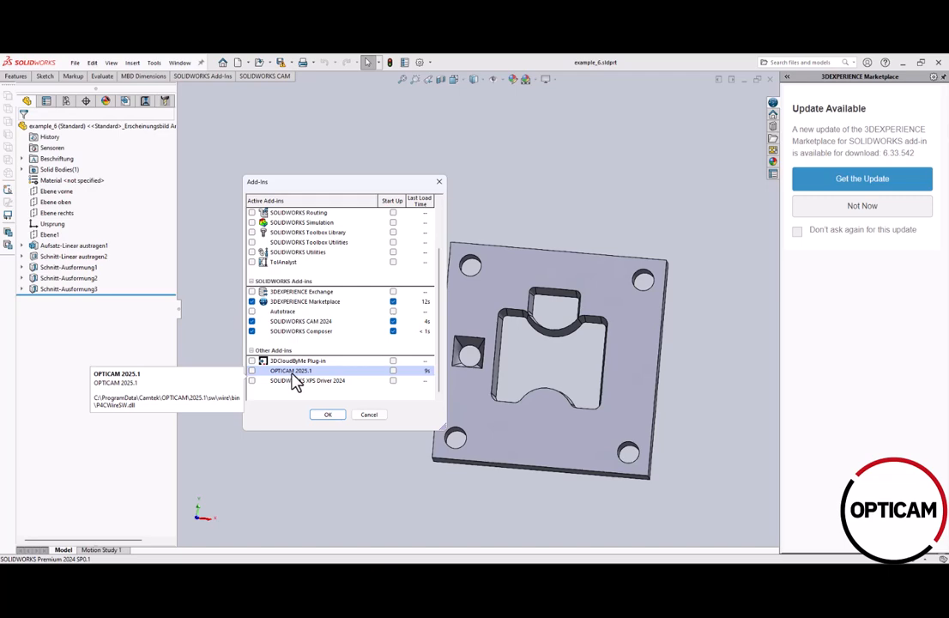
{"action": "left_click", "coordinate": [252, 371]}
{"action": "left_click", "coordinate": [327, 416]}
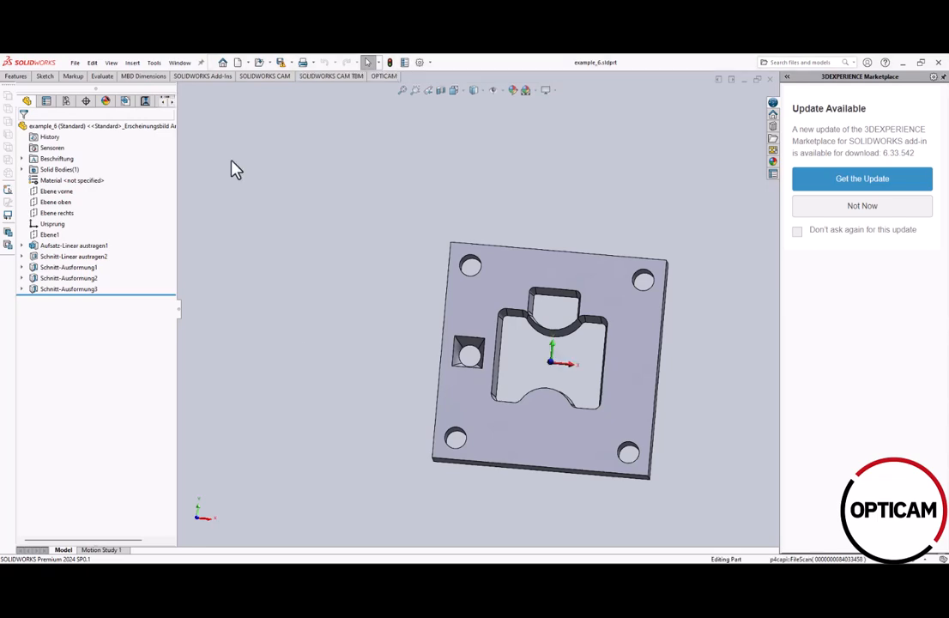
Show the OPTICAM program tree for the part and open the setup of Program (Standard)
{"action": "left_click", "coordinate": [173, 102]}
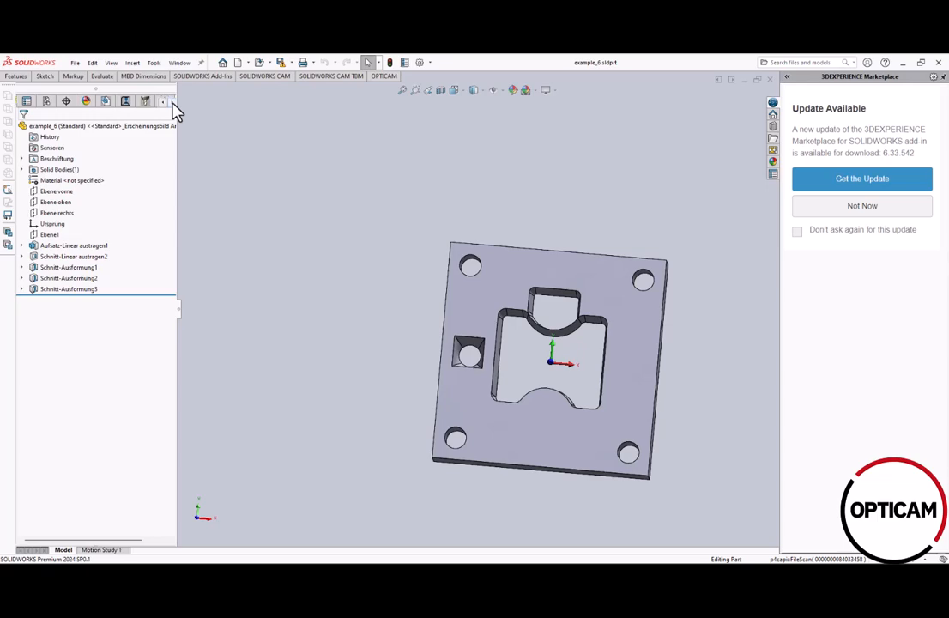
{"action": "left_click", "coordinate": [172, 102]}
{"action": "left_click", "coordinate": [173, 102]}
{"action": "left_click", "coordinate": [146, 102]}
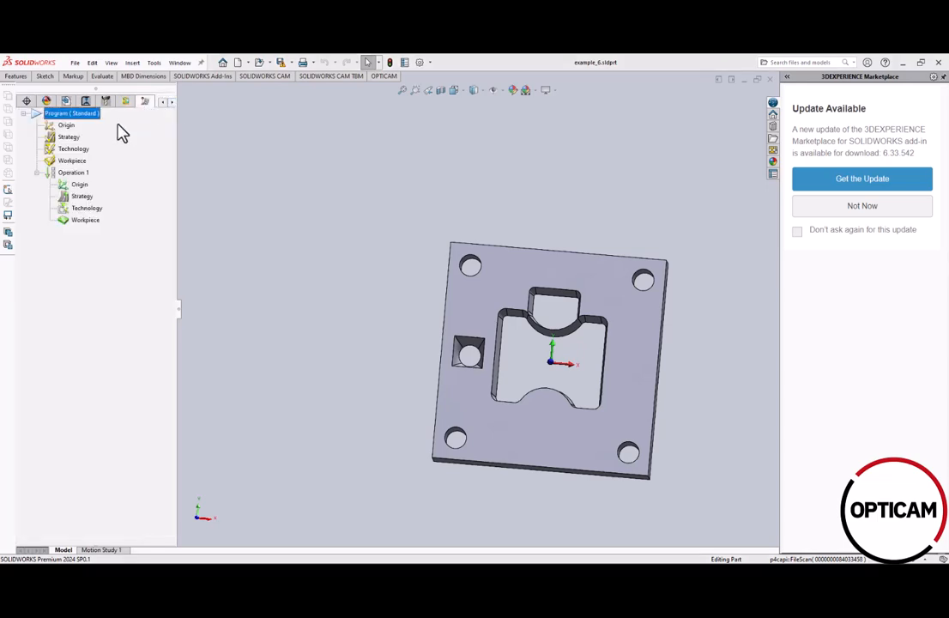
{"action": "double_click", "coordinate": [73, 114]}
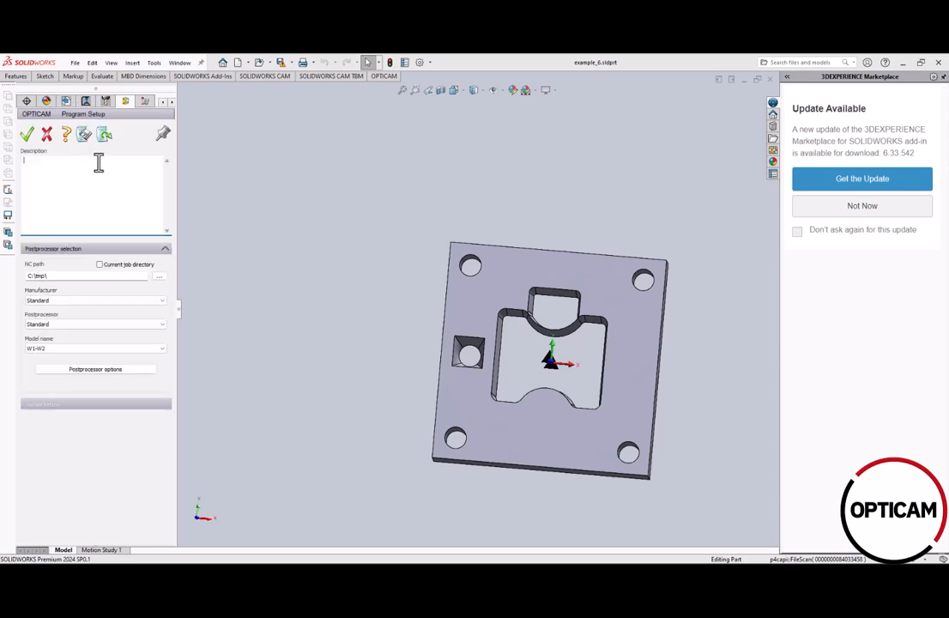
Select MAKINO as the manufacturer, load its postprocessor and choose U6 as the machine model
{"action": "left_click", "coordinate": [159, 302]}
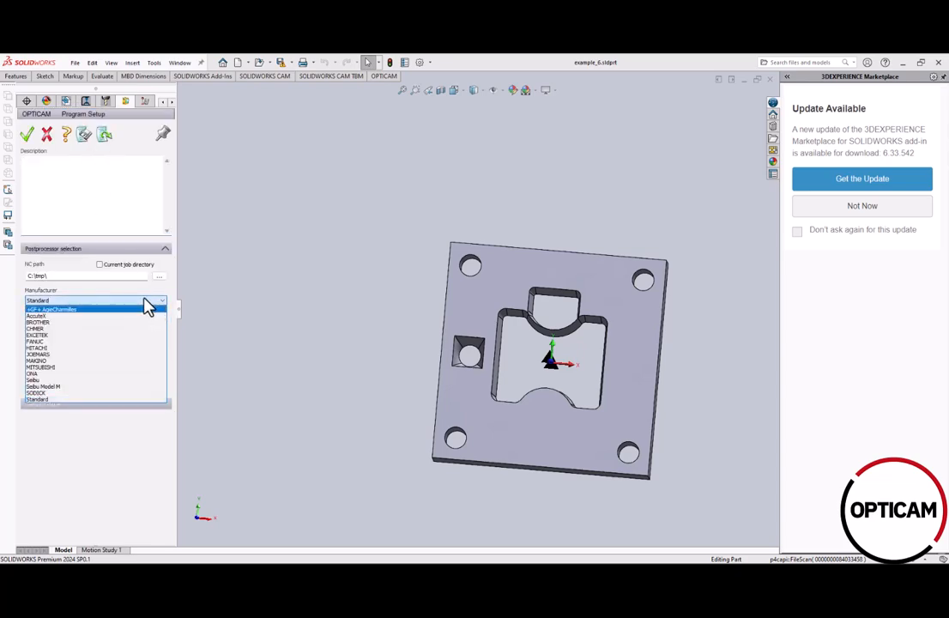
{"action": "left_click", "coordinate": [102, 361]}
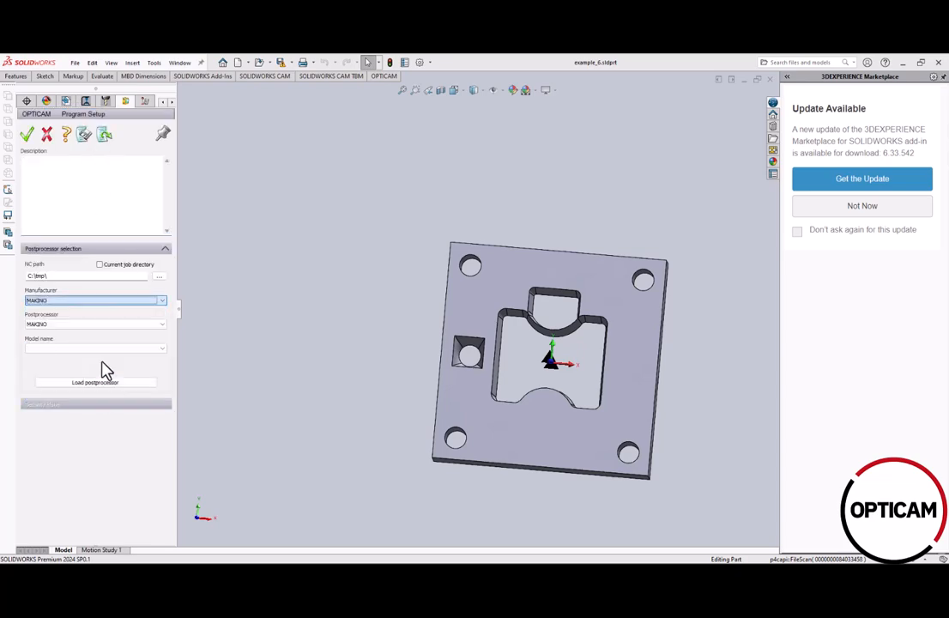
{"action": "left_click", "coordinate": [86, 382]}
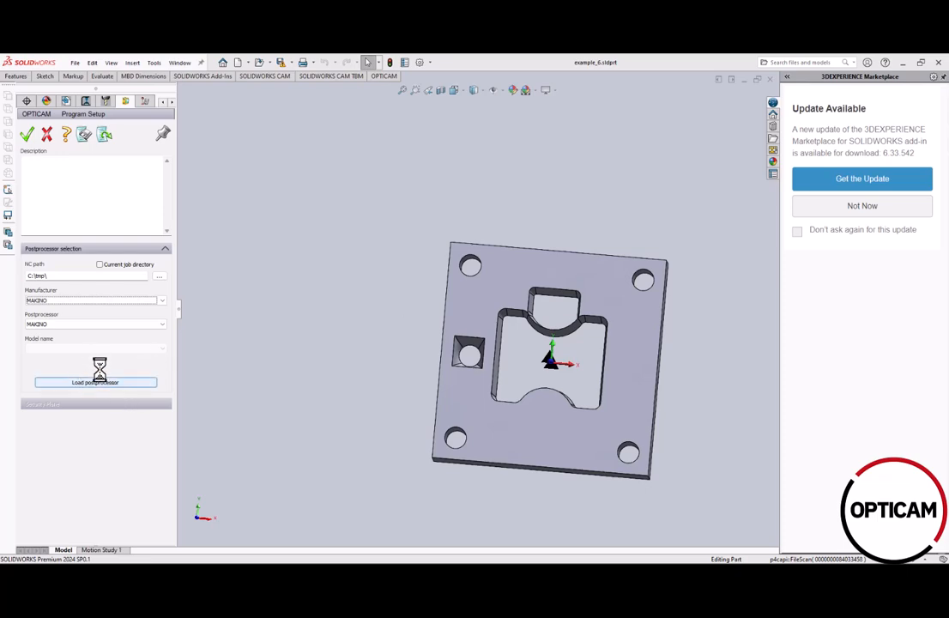
{"action": "left_click", "coordinate": [156, 350]}
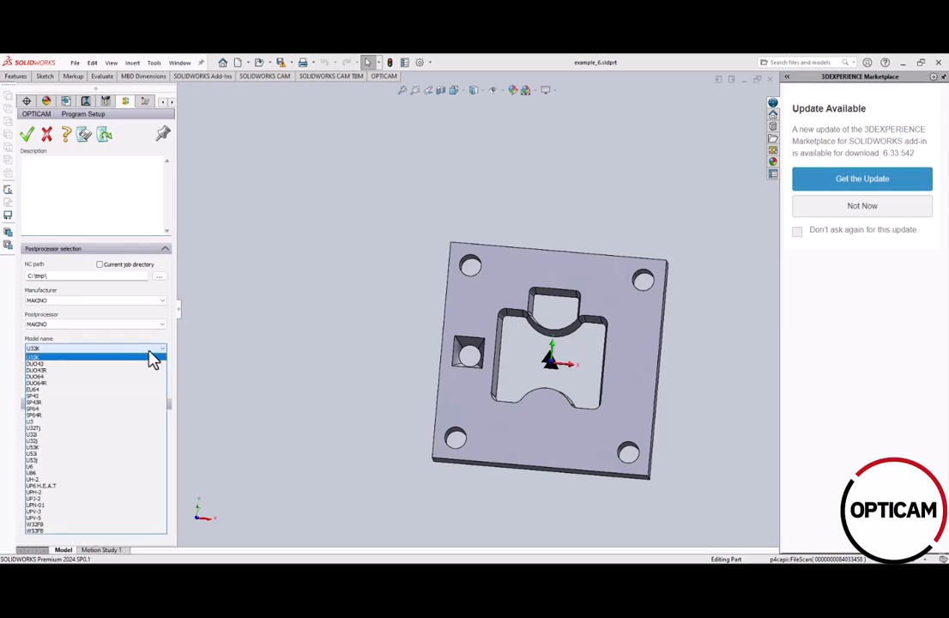
{"action": "left_click", "coordinate": [52, 466]}
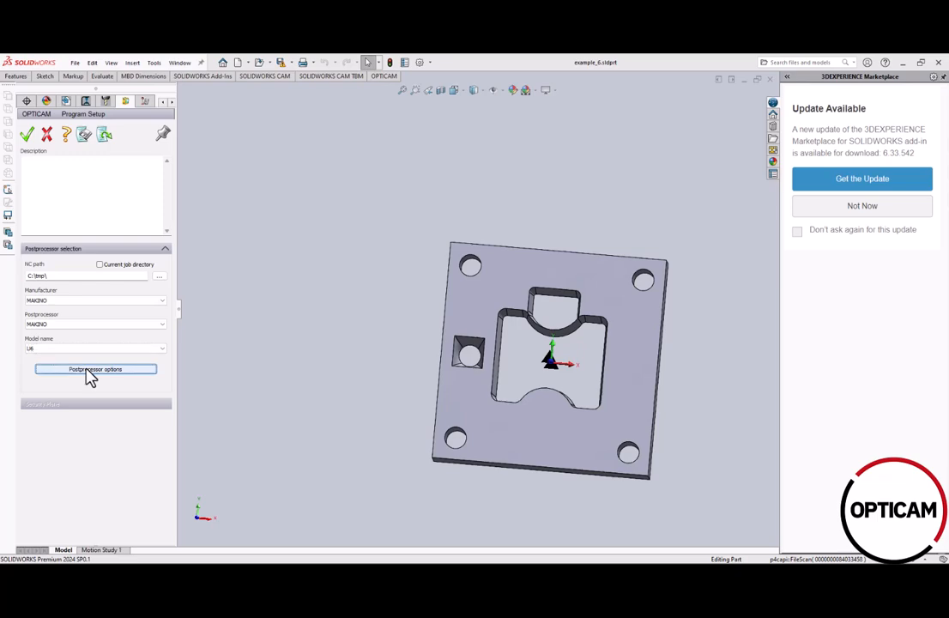
In the Makino postprocessor options, set the output units to Inch and the digits after the decimal point to 5
{"action": "left_click", "coordinate": [91, 375]}
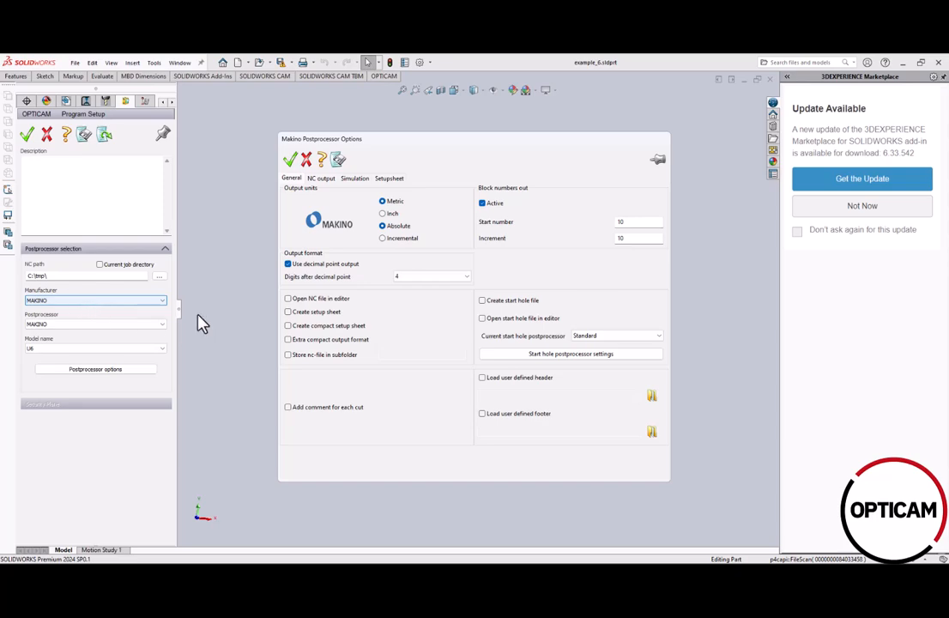
{"action": "left_click", "coordinate": [383, 213]}
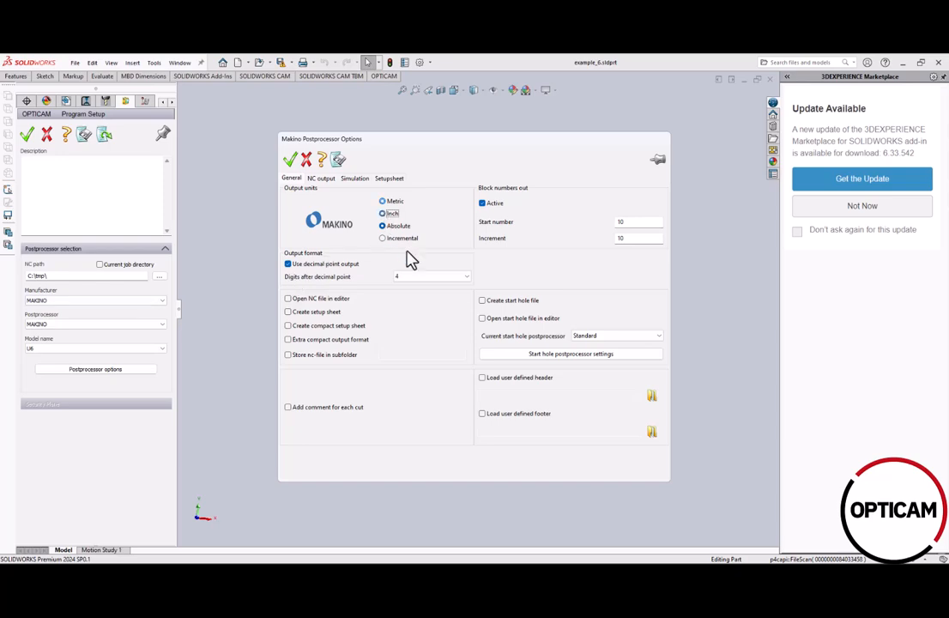
{"action": "left_click", "coordinate": [451, 276]}
{"action": "left_click", "coordinate": [418, 296]}
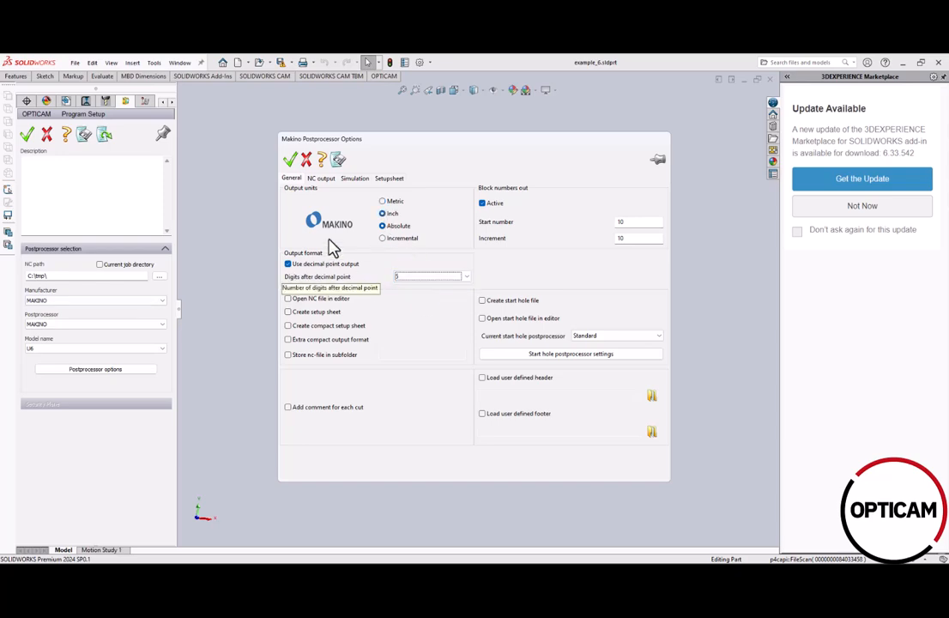
In the postprocessor's NC output settings, enable the use of M00 instead of M01 for stop
{"action": "left_click", "coordinate": [321, 178]}
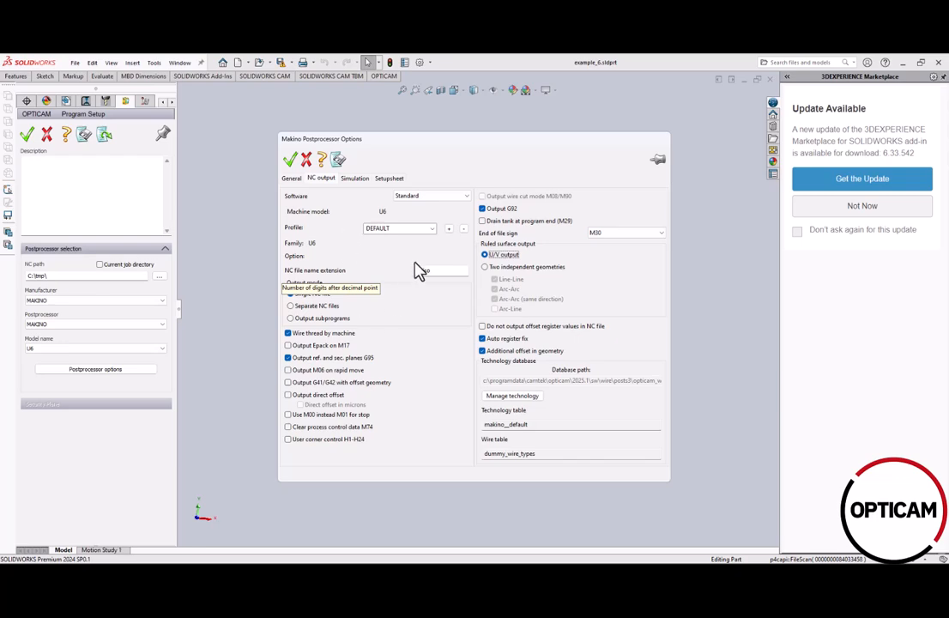
{"action": "left_click_drag", "start_coordinate": [433, 141], "coordinate": [379, 100]}
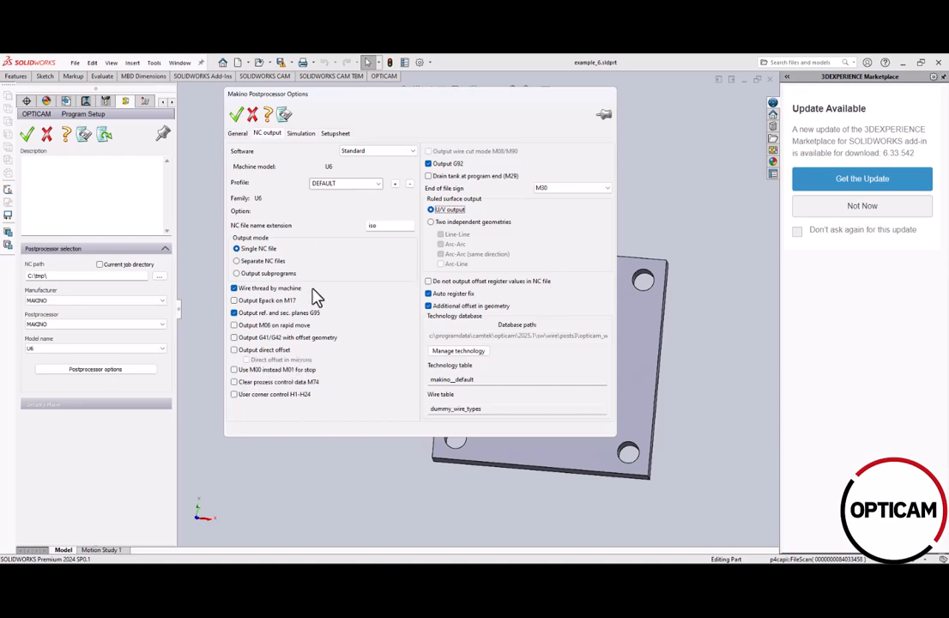
{"action": "left_click", "coordinate": [236, 370]}
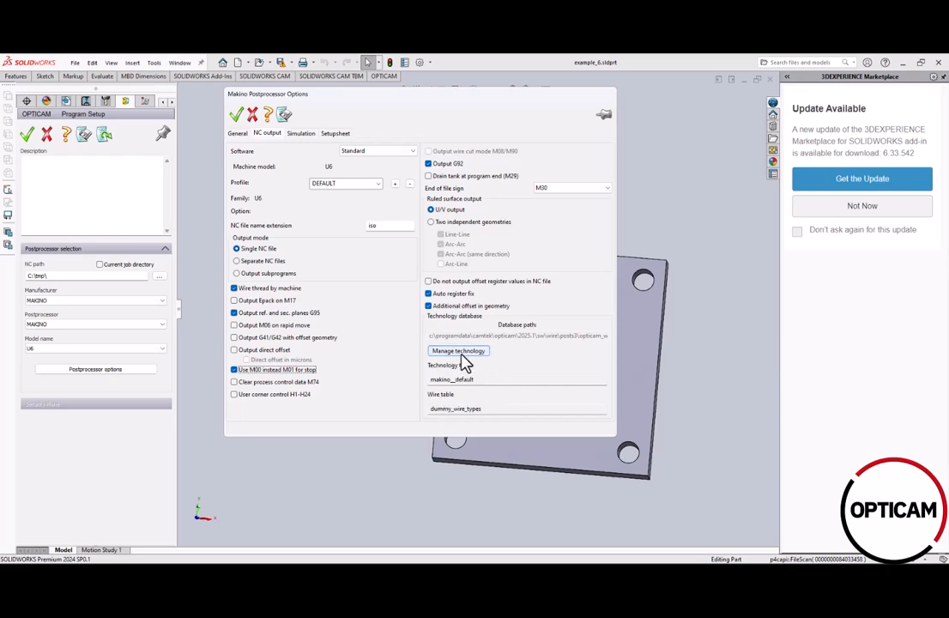
Examine the Makino tables in the technology database management, close it and discard the postprocessor option changes
{"action": "left_click", "coordinate": [462, 353]}
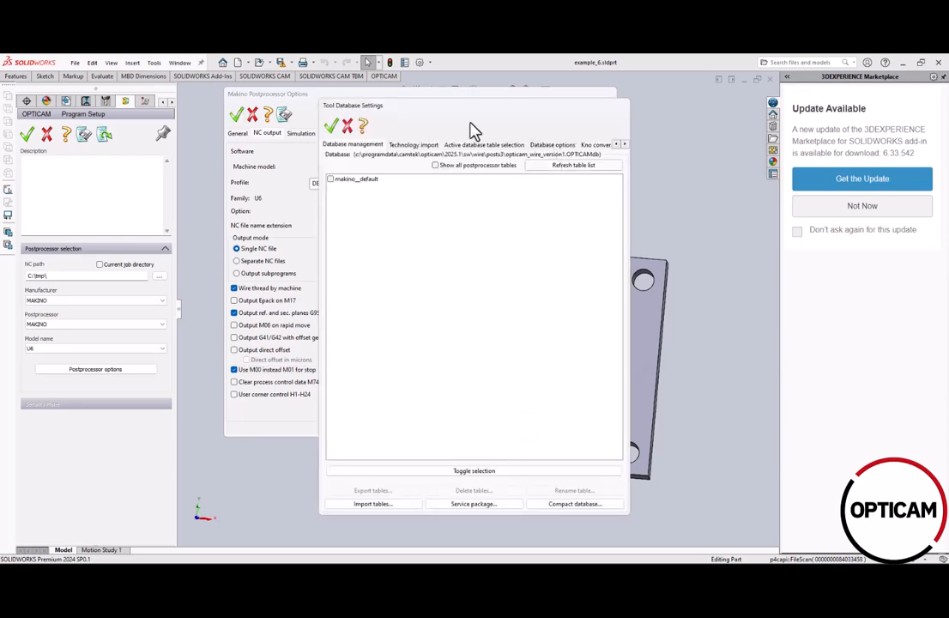
{"action": "left_click", "coordinate": [333, 128]}
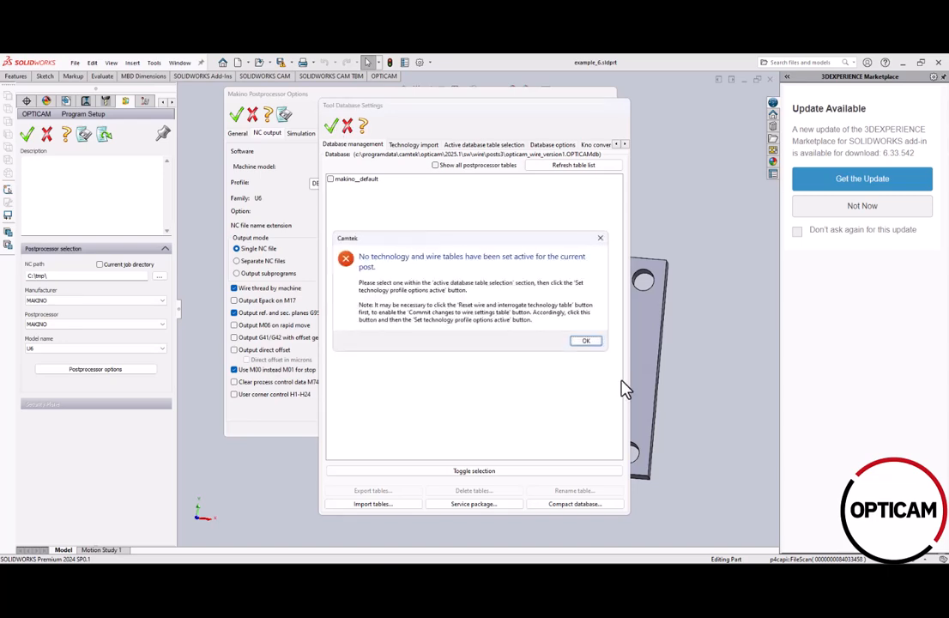
{"action": "left_click", "coordinate": [584, 340]}
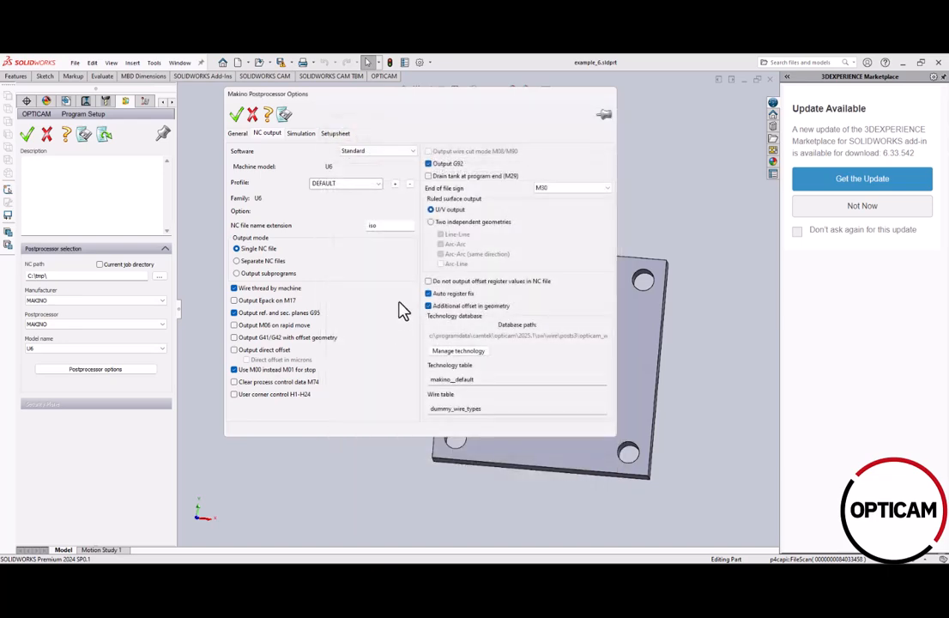
{"action": "left_click", "coordinate": [254, 115]}
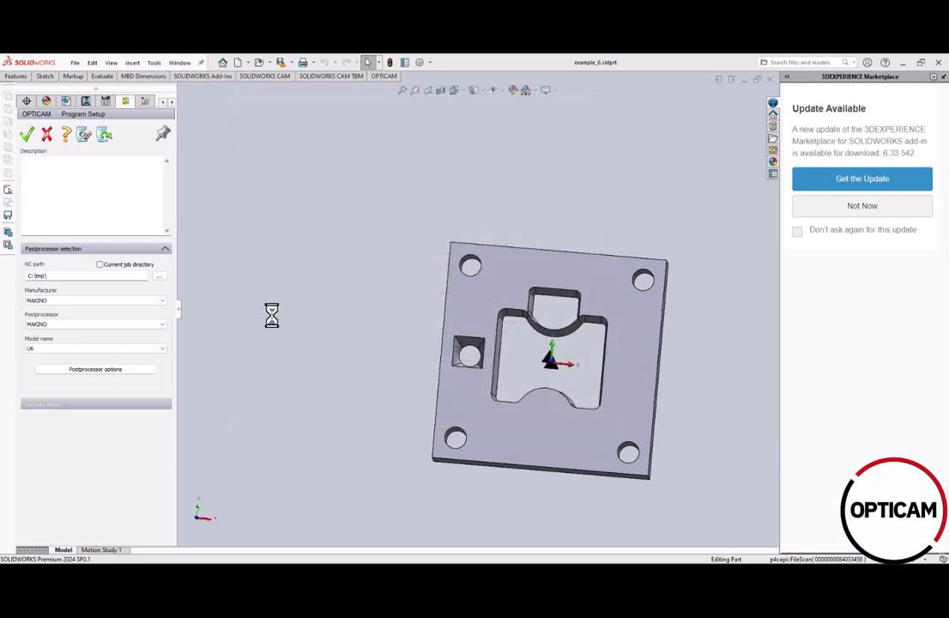